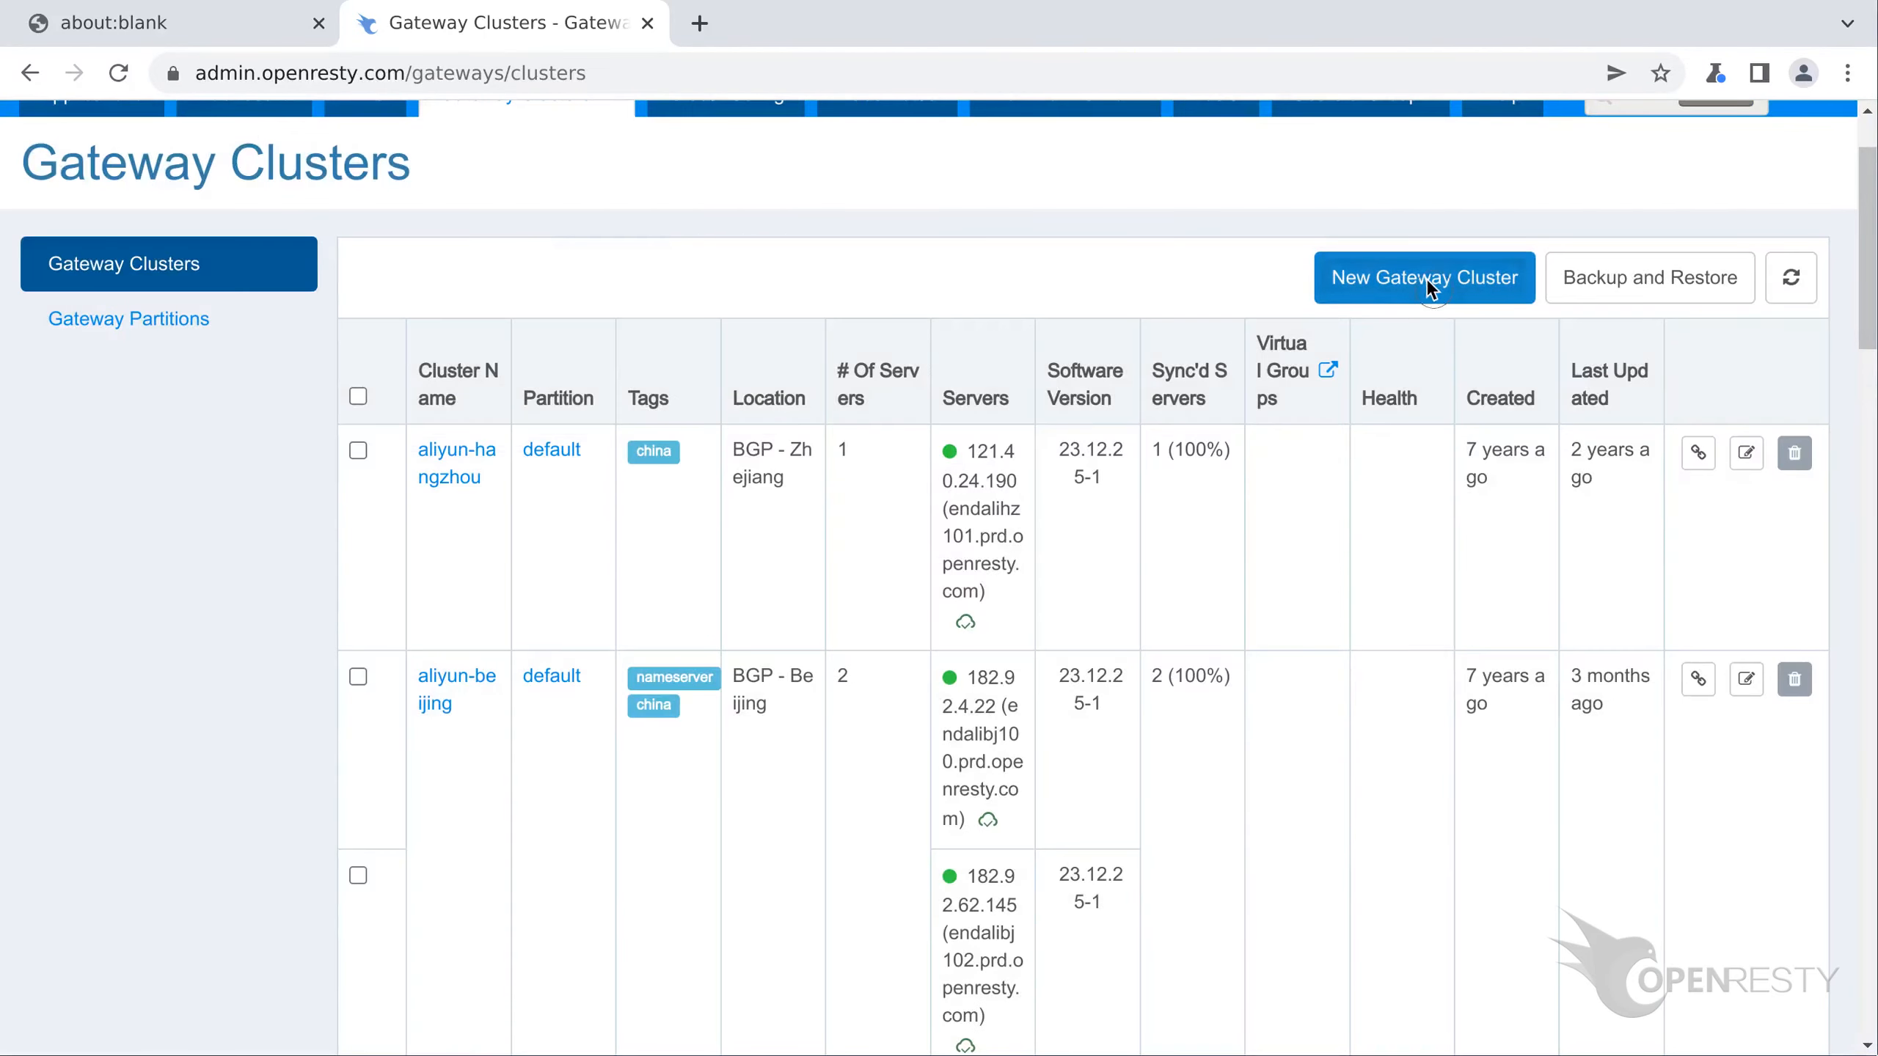
# Create a gateway cluster named edge-test-cluster in a new gateway partition named edge-test-partition
pyautogui.click(1430, 288)
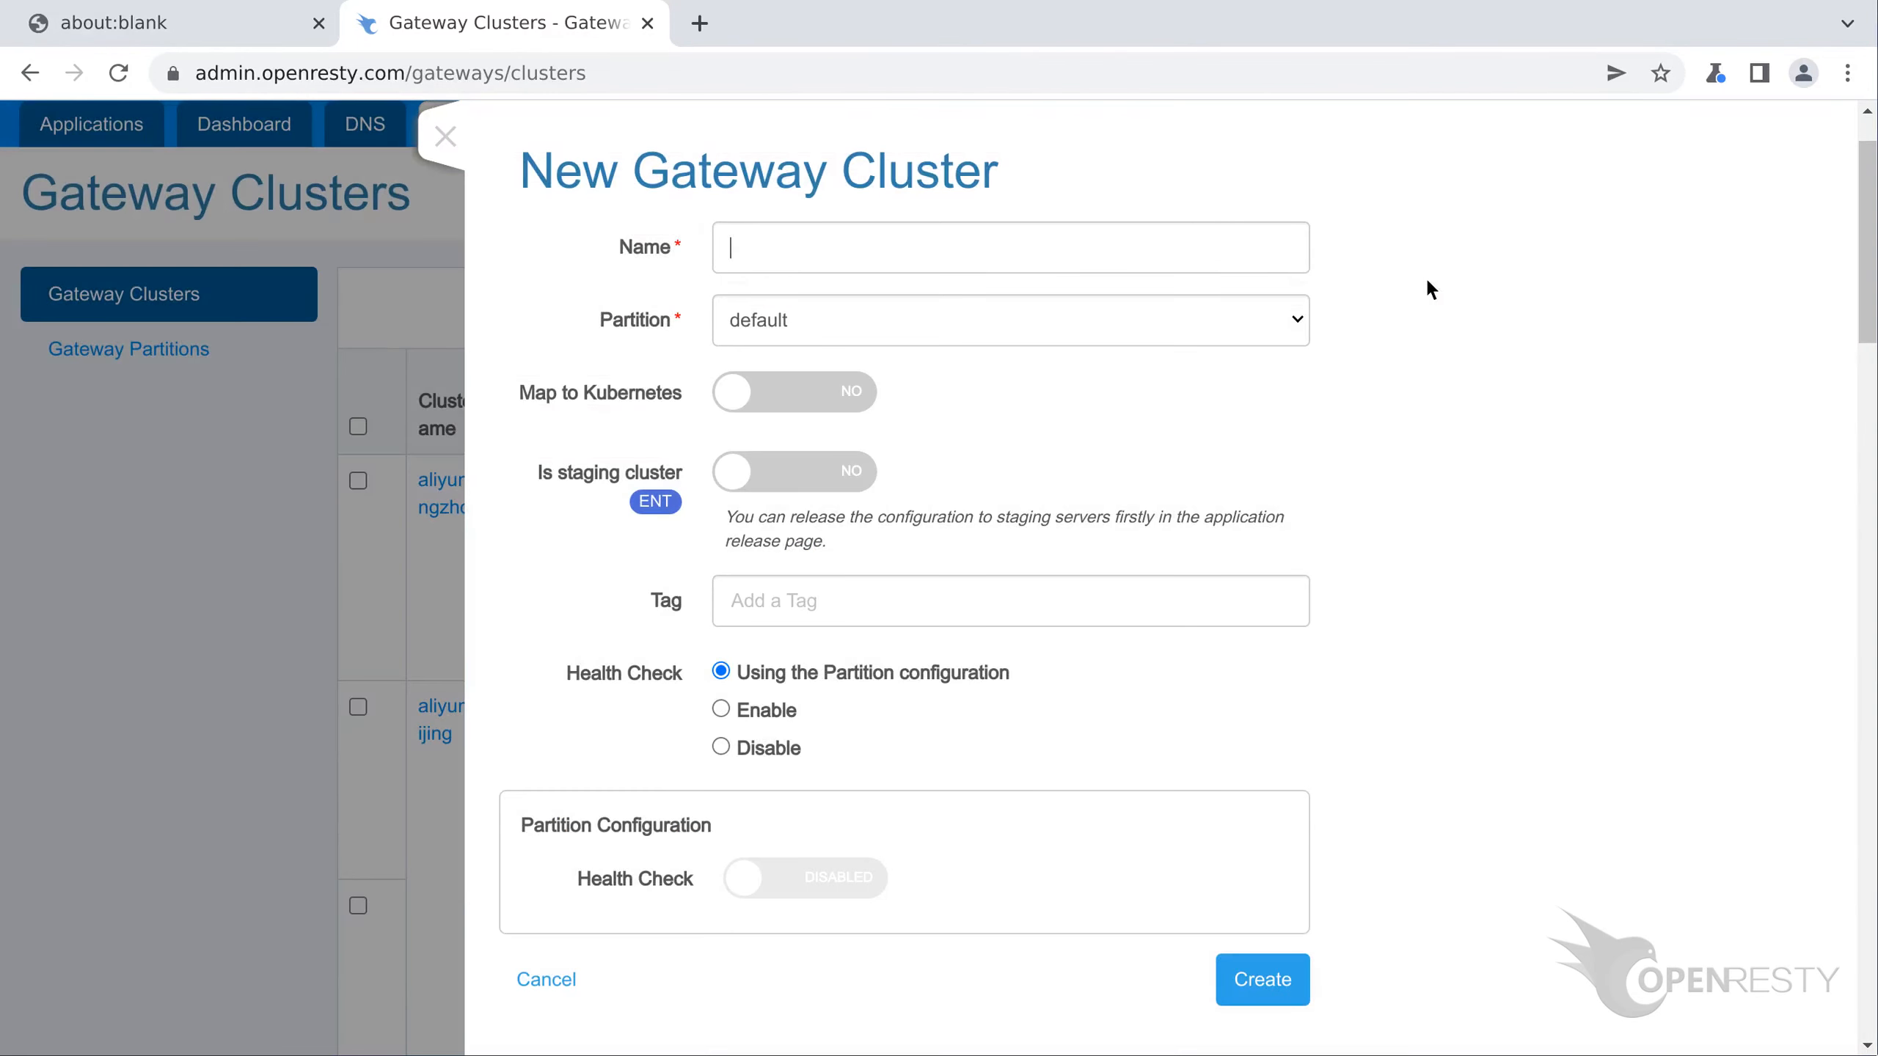
pyautogui.write('edge-test-cluster')
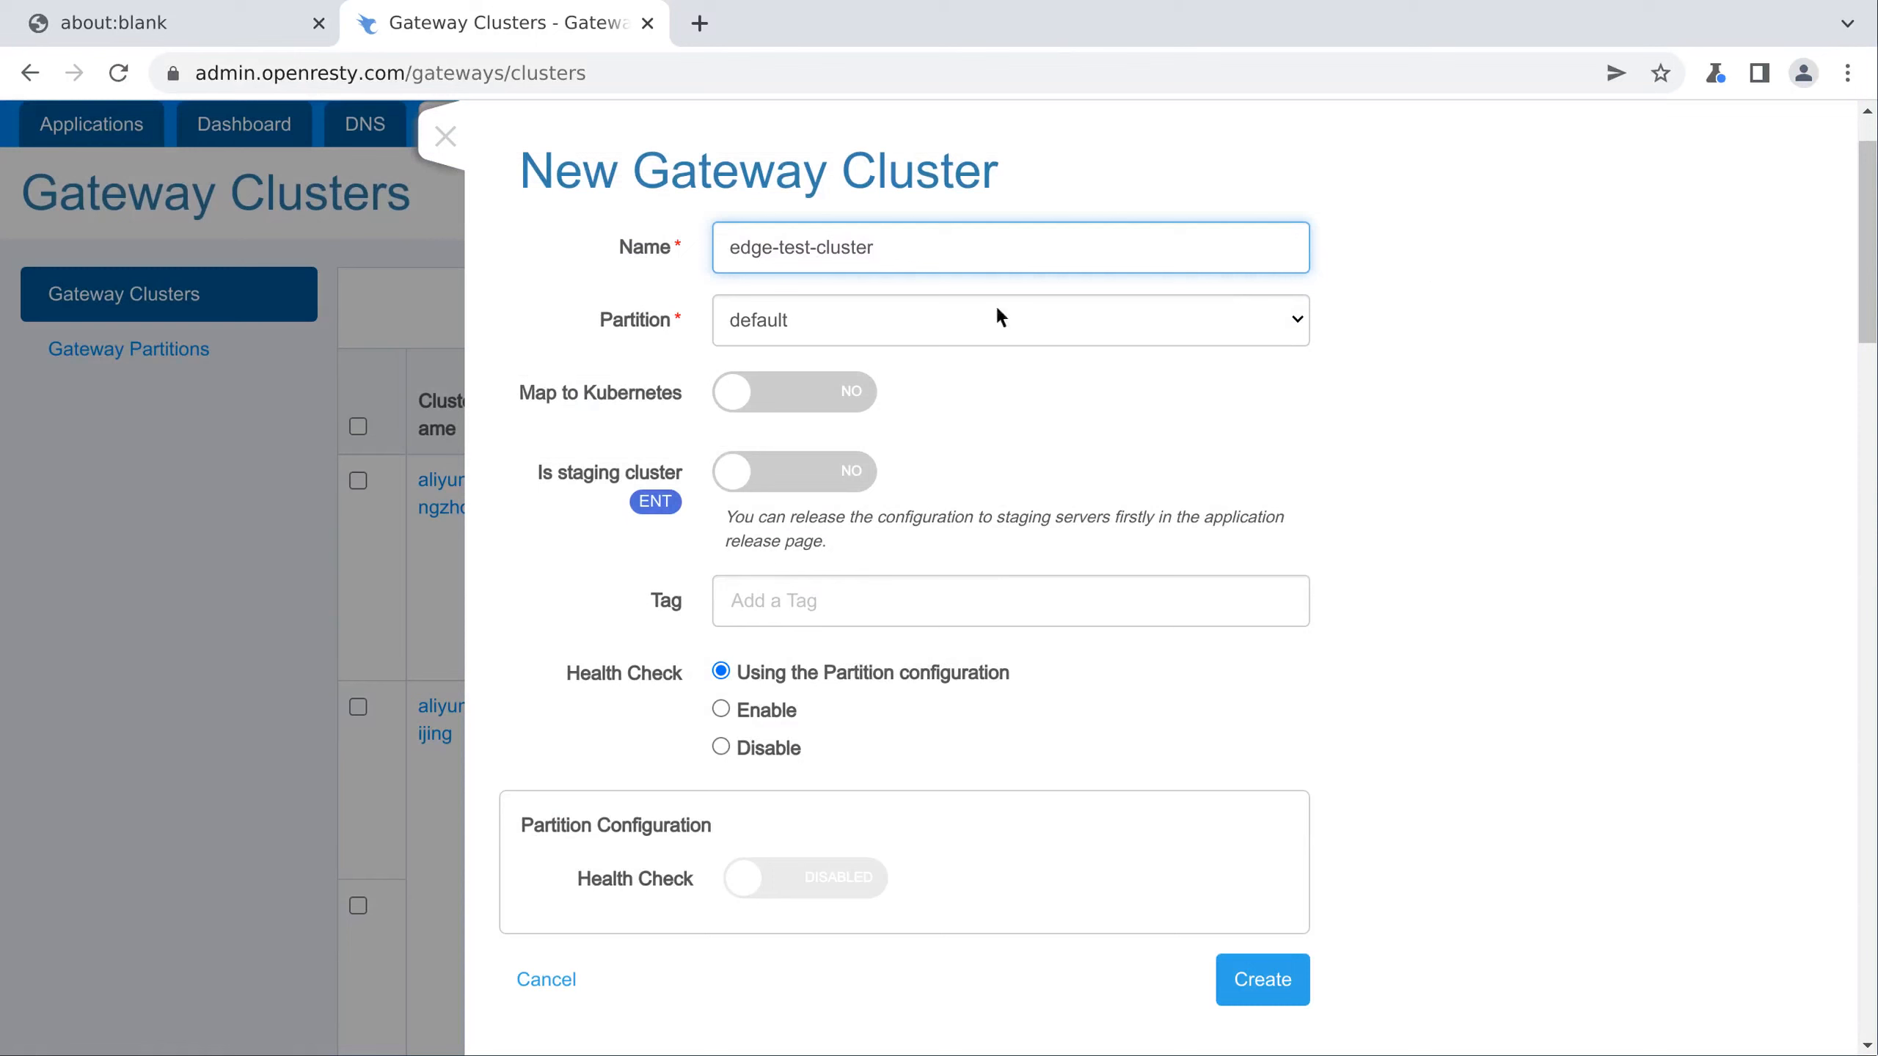
pyautogui.click(759, 321)
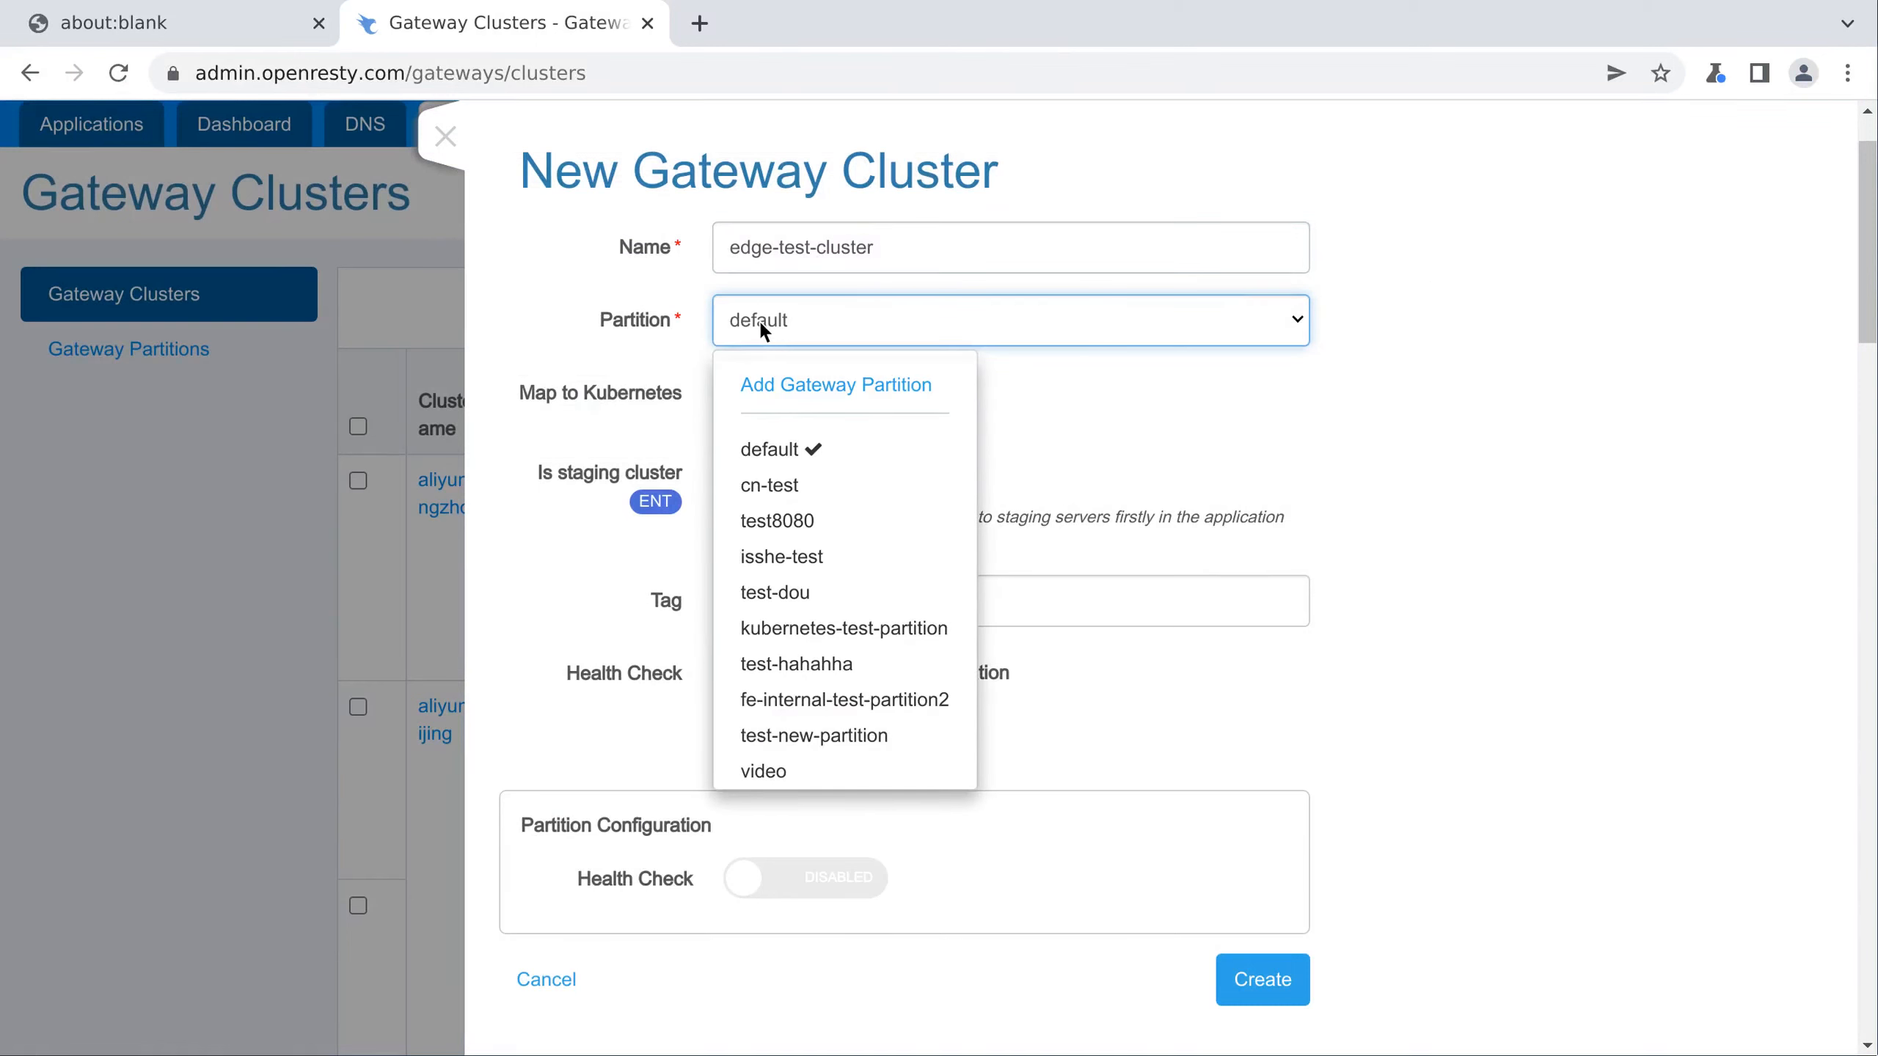
pyautogui.click(837, 384)
pyautogui.write('edge-test-pa')
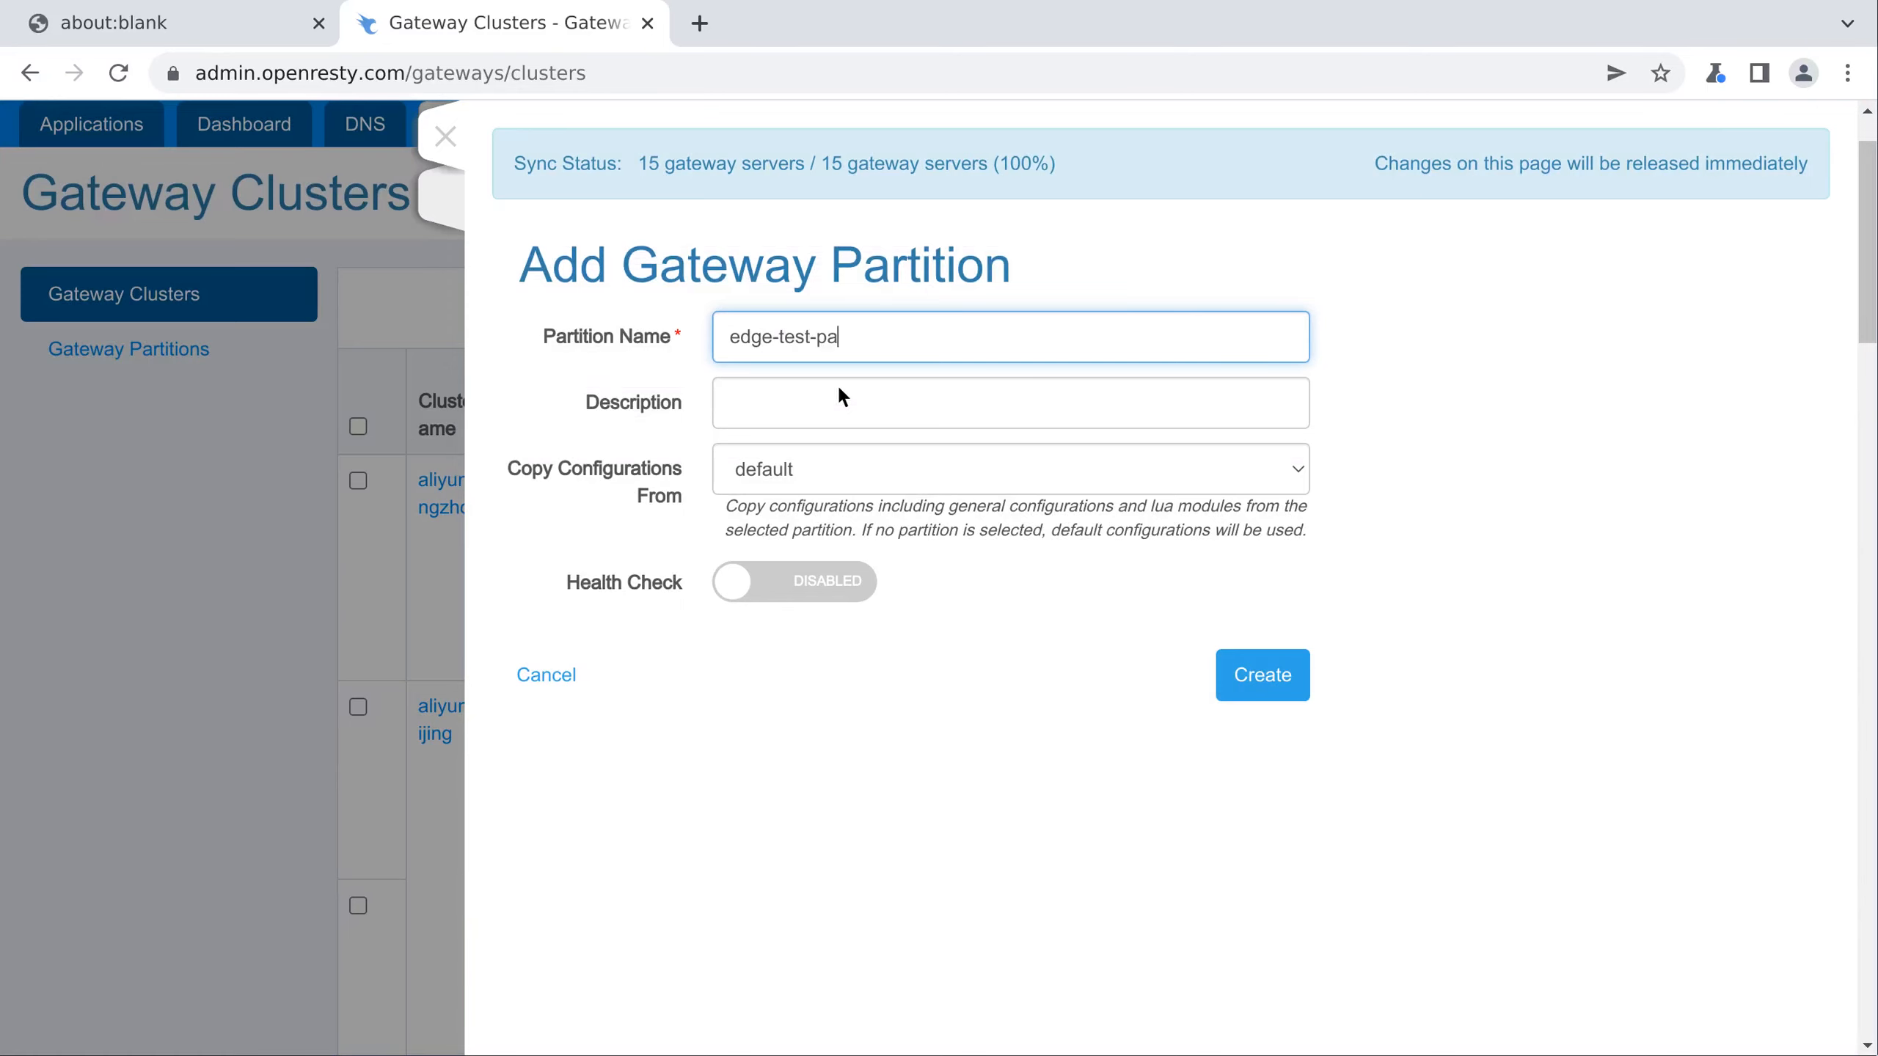
pyautogui.write('rtition')
pyautogui.click(1262, 675)
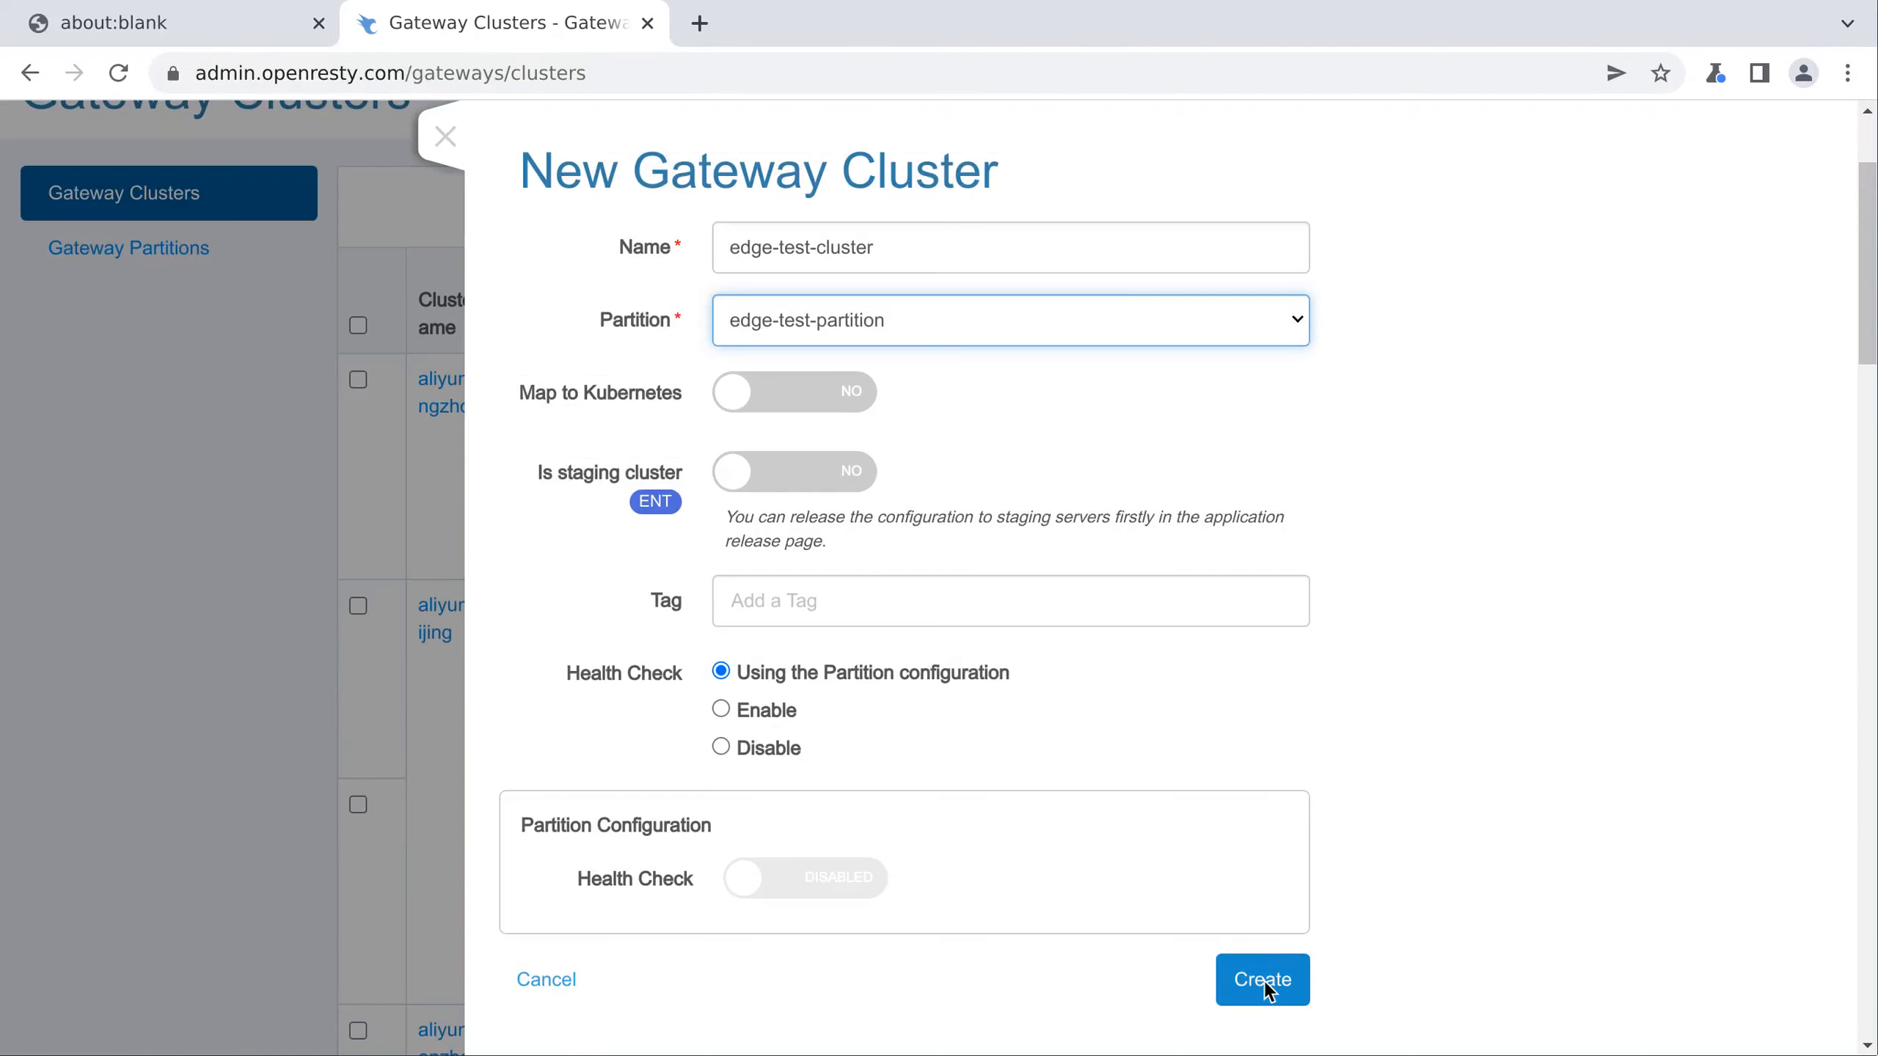
pyautogui.click(1261, 978)
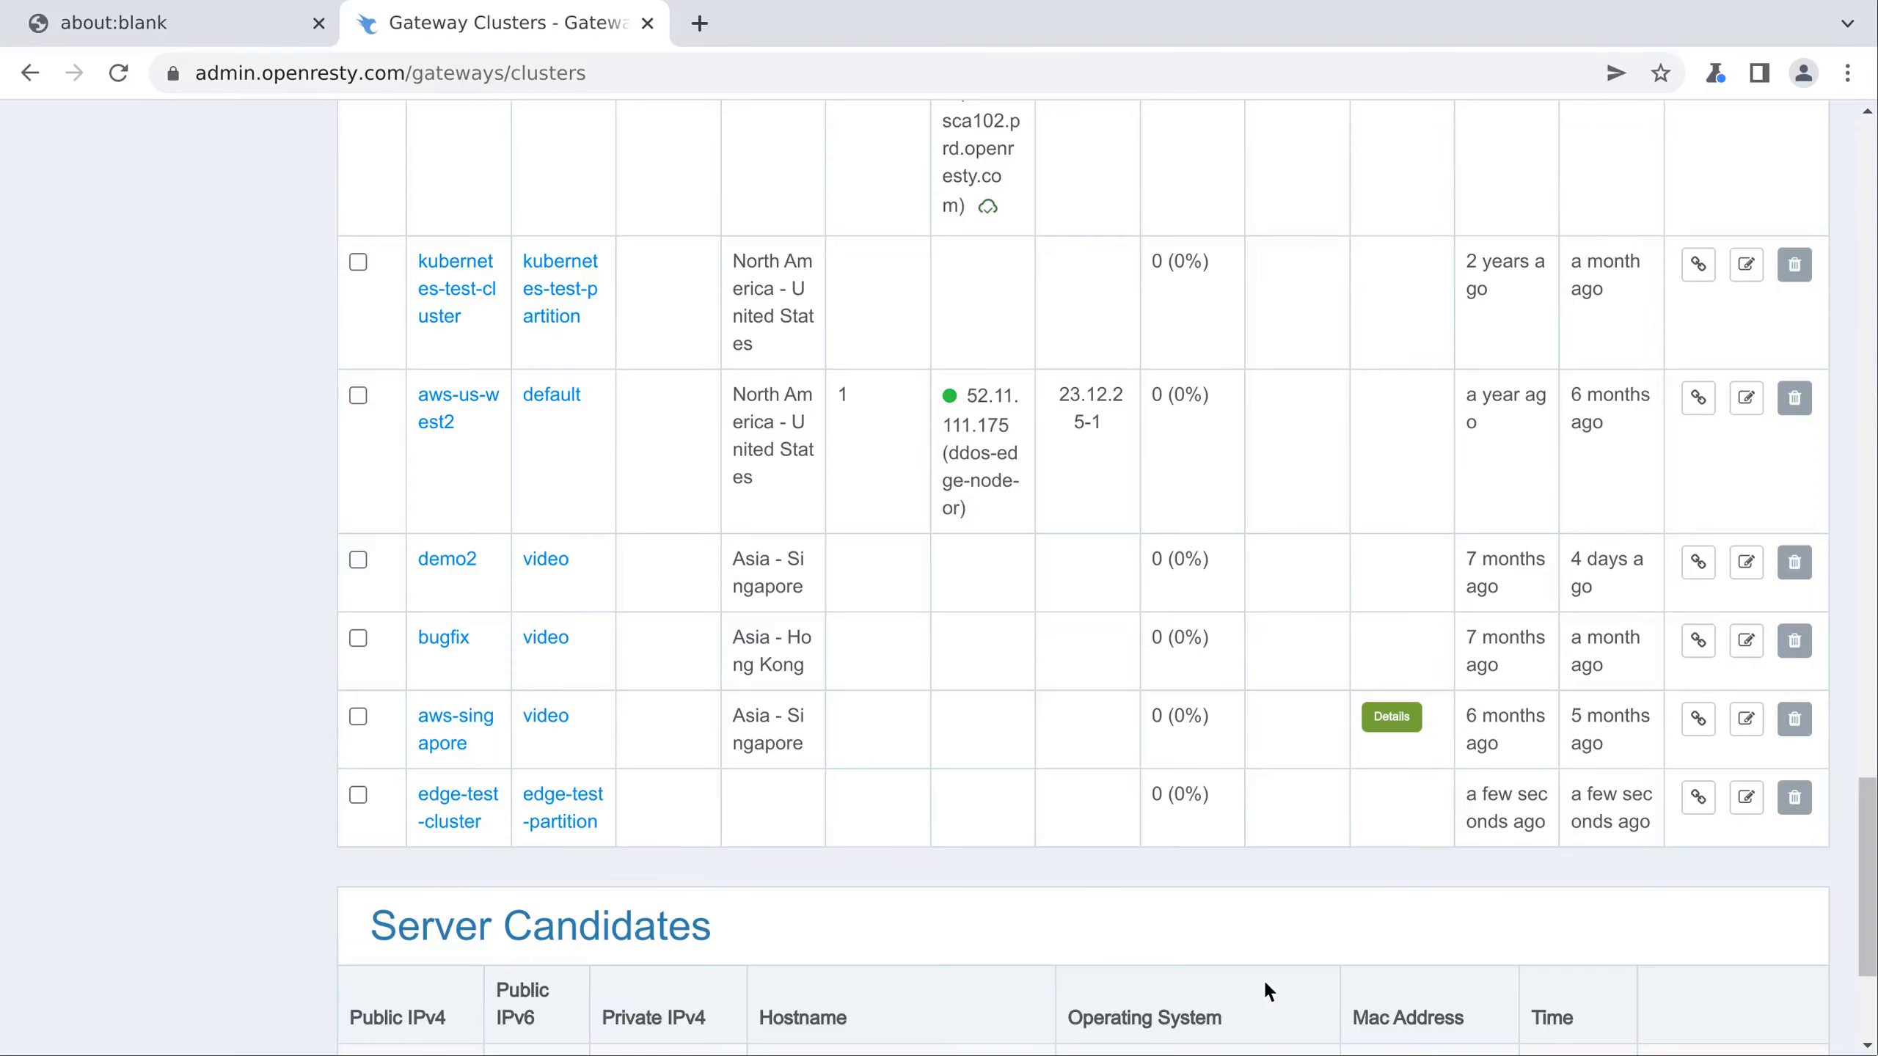
# Approve the server candidate endawssg100.dev.openresty.com into edge-test-cluster, with its public IPv4 set to 13.229.144.67
pyautogui.scroll(-4, 1263, 979)
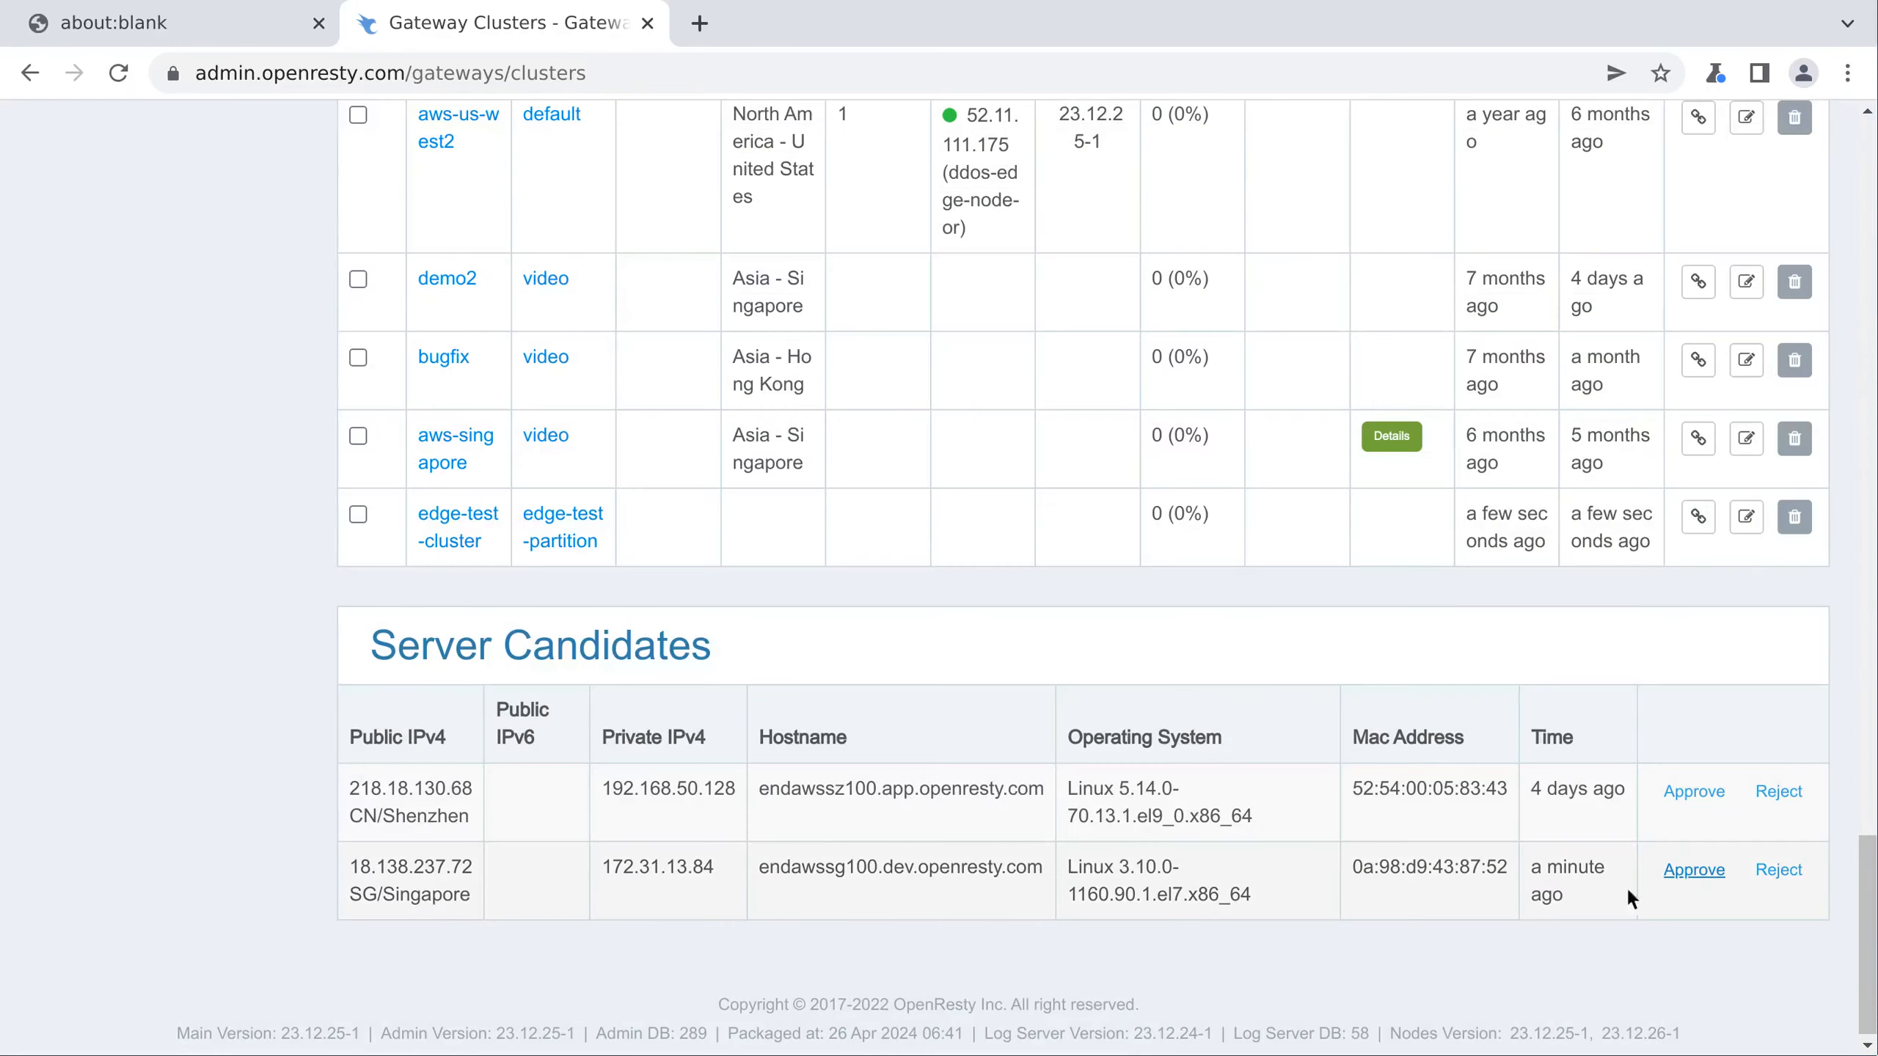
pyautogui.click(1695, 869)
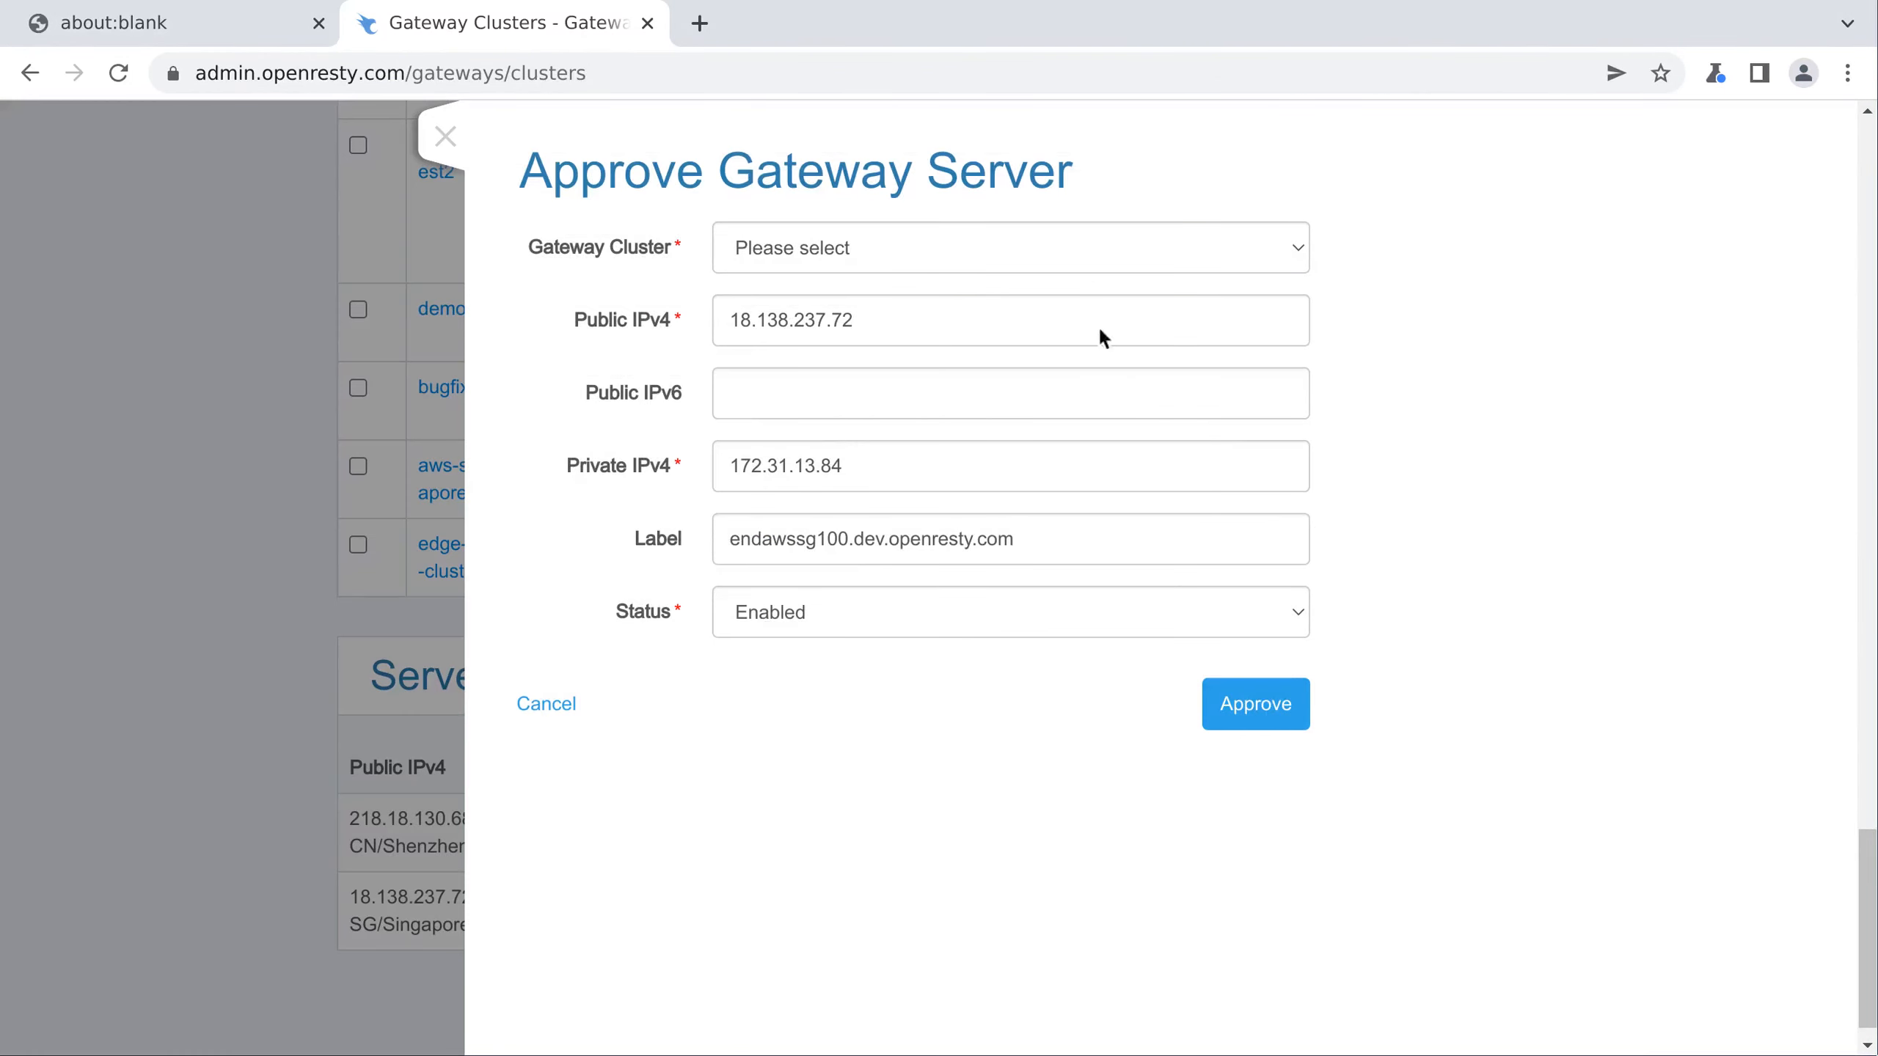
pyautogui.click(1012, 247)
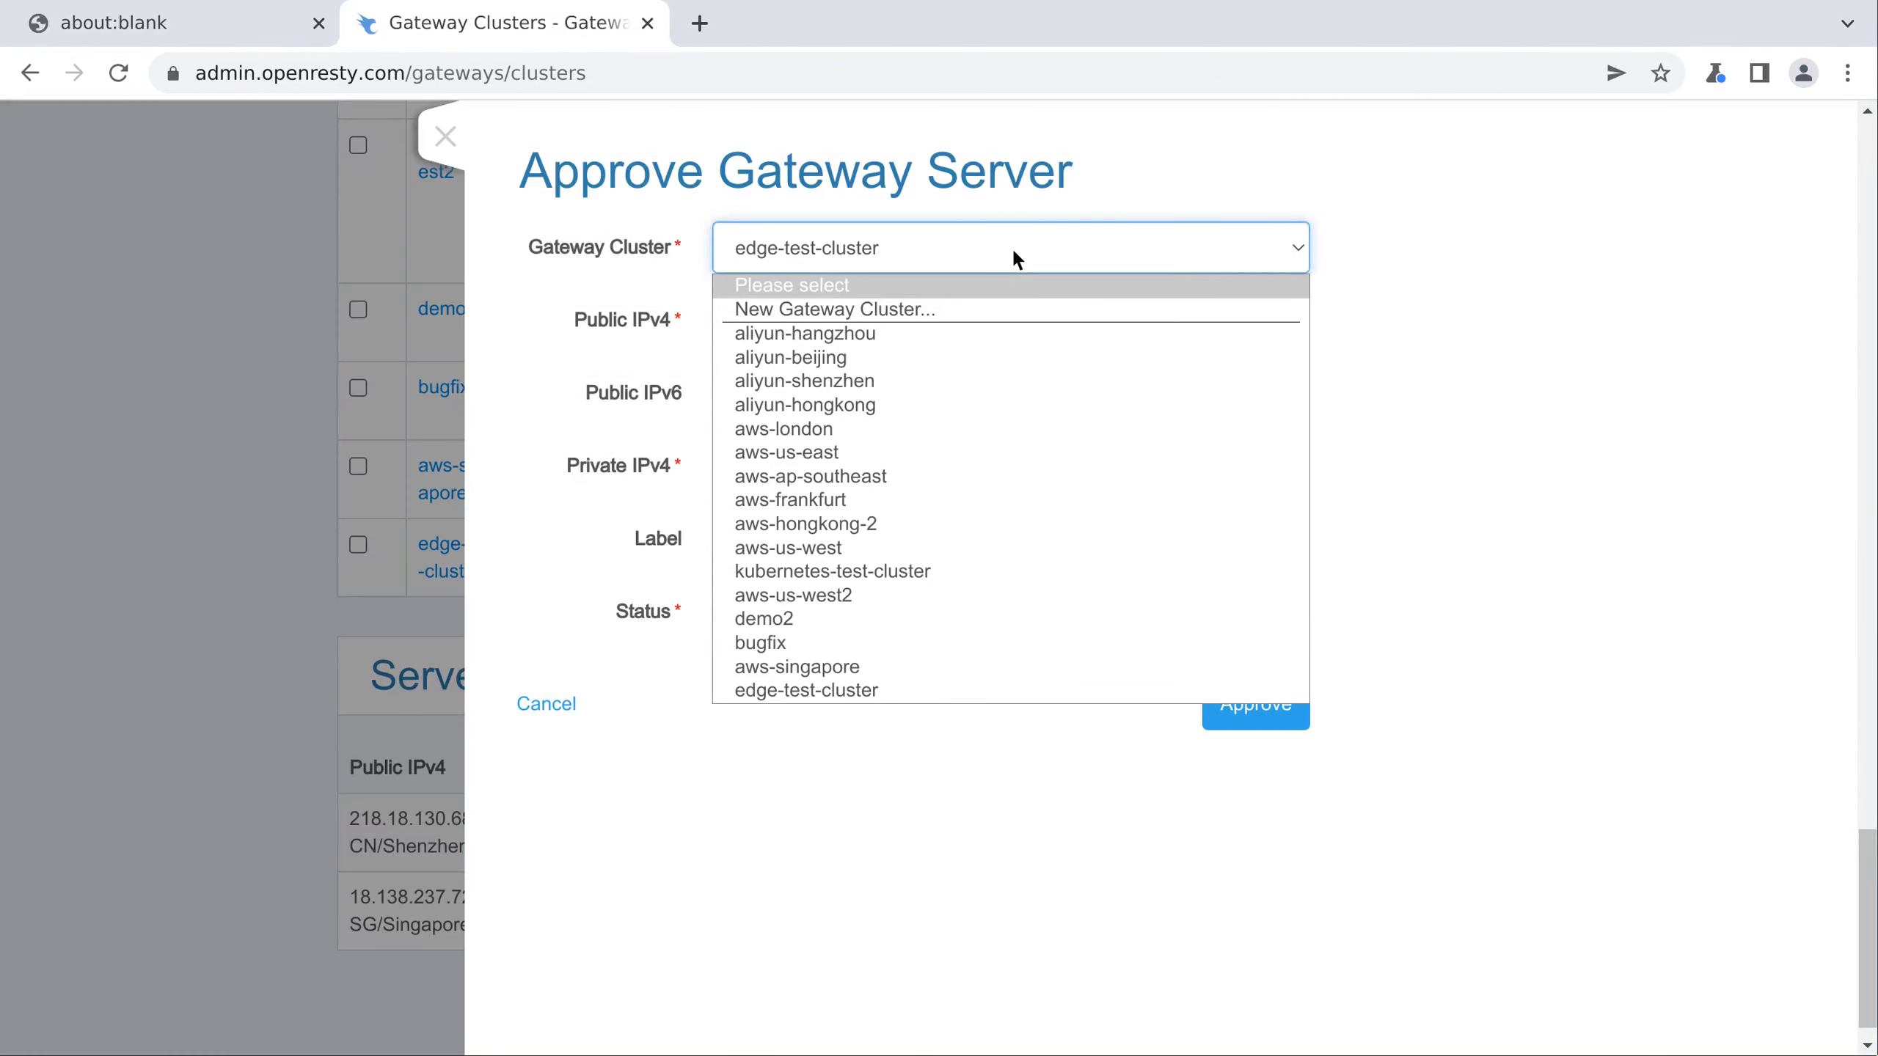
pyautogui.click(1015, 253)
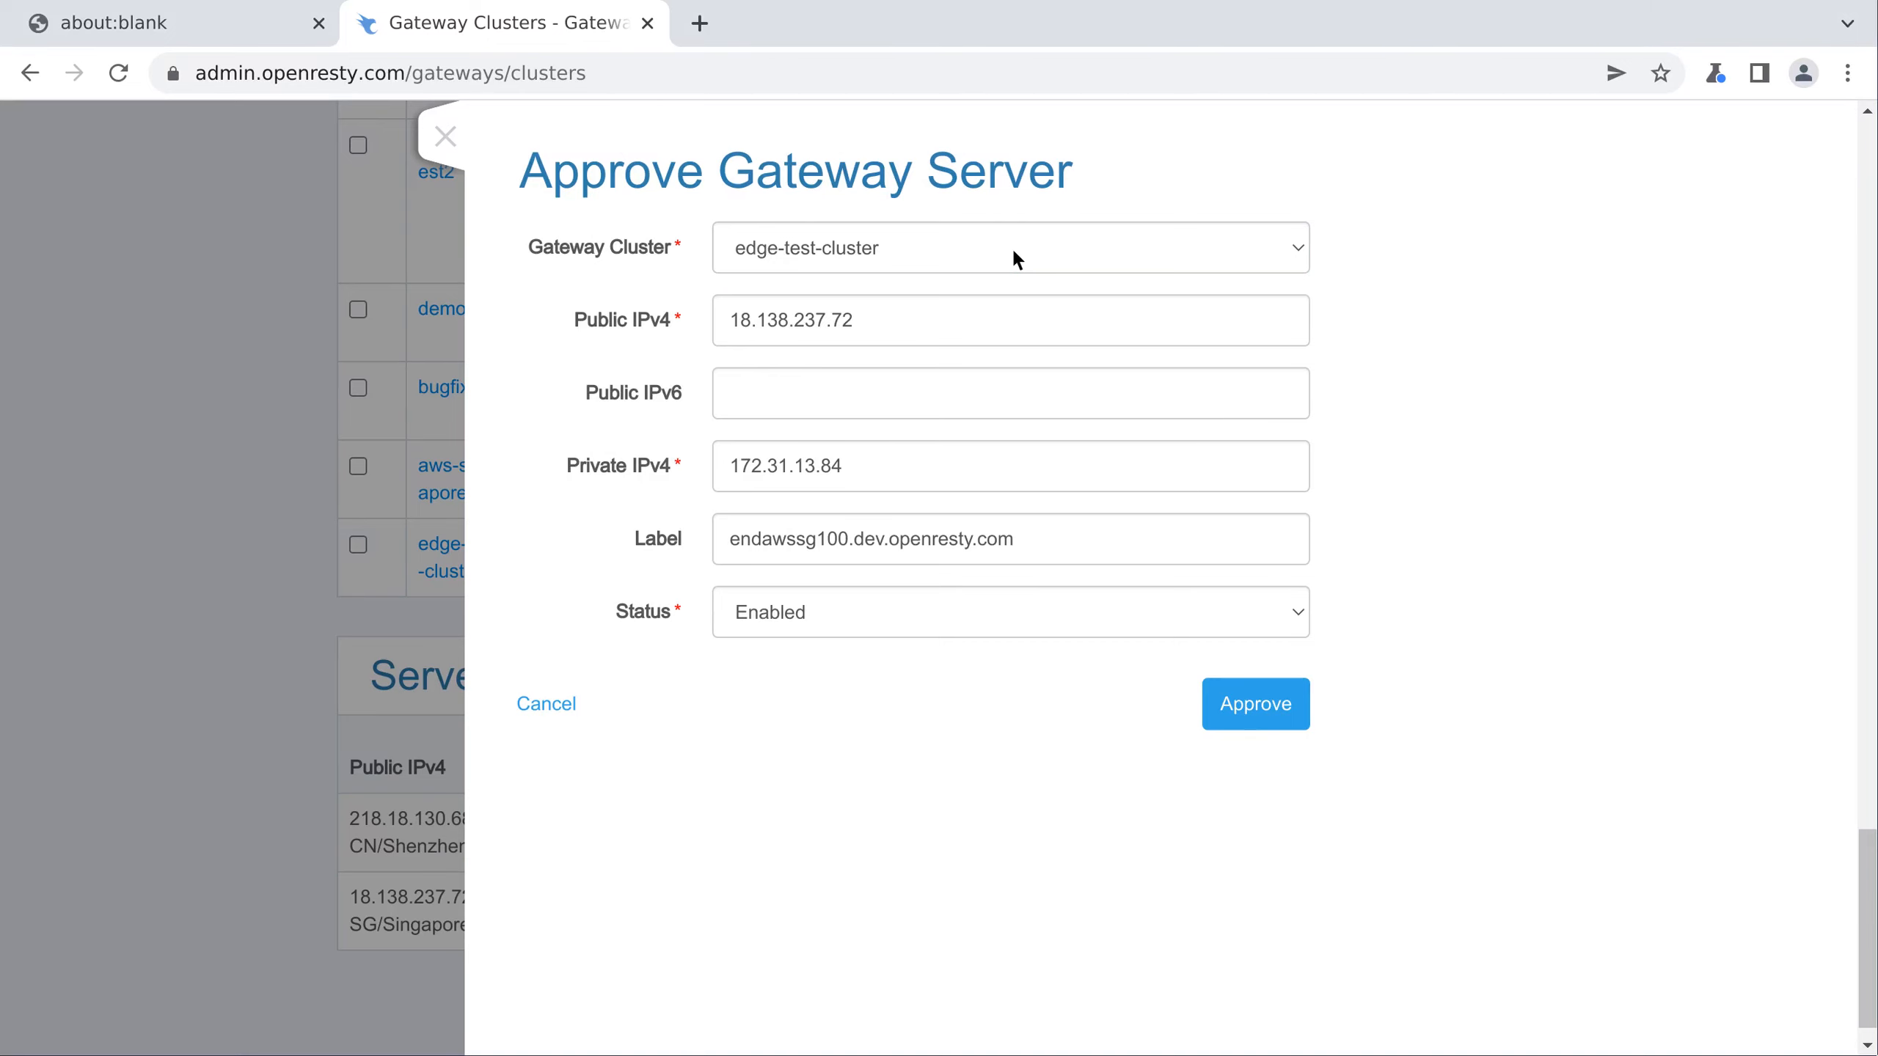
pyautogui.hotkey('ctrl', 'a')
pyautogui.press('BackSpace')
pyautogui.write('13.229.144.67')
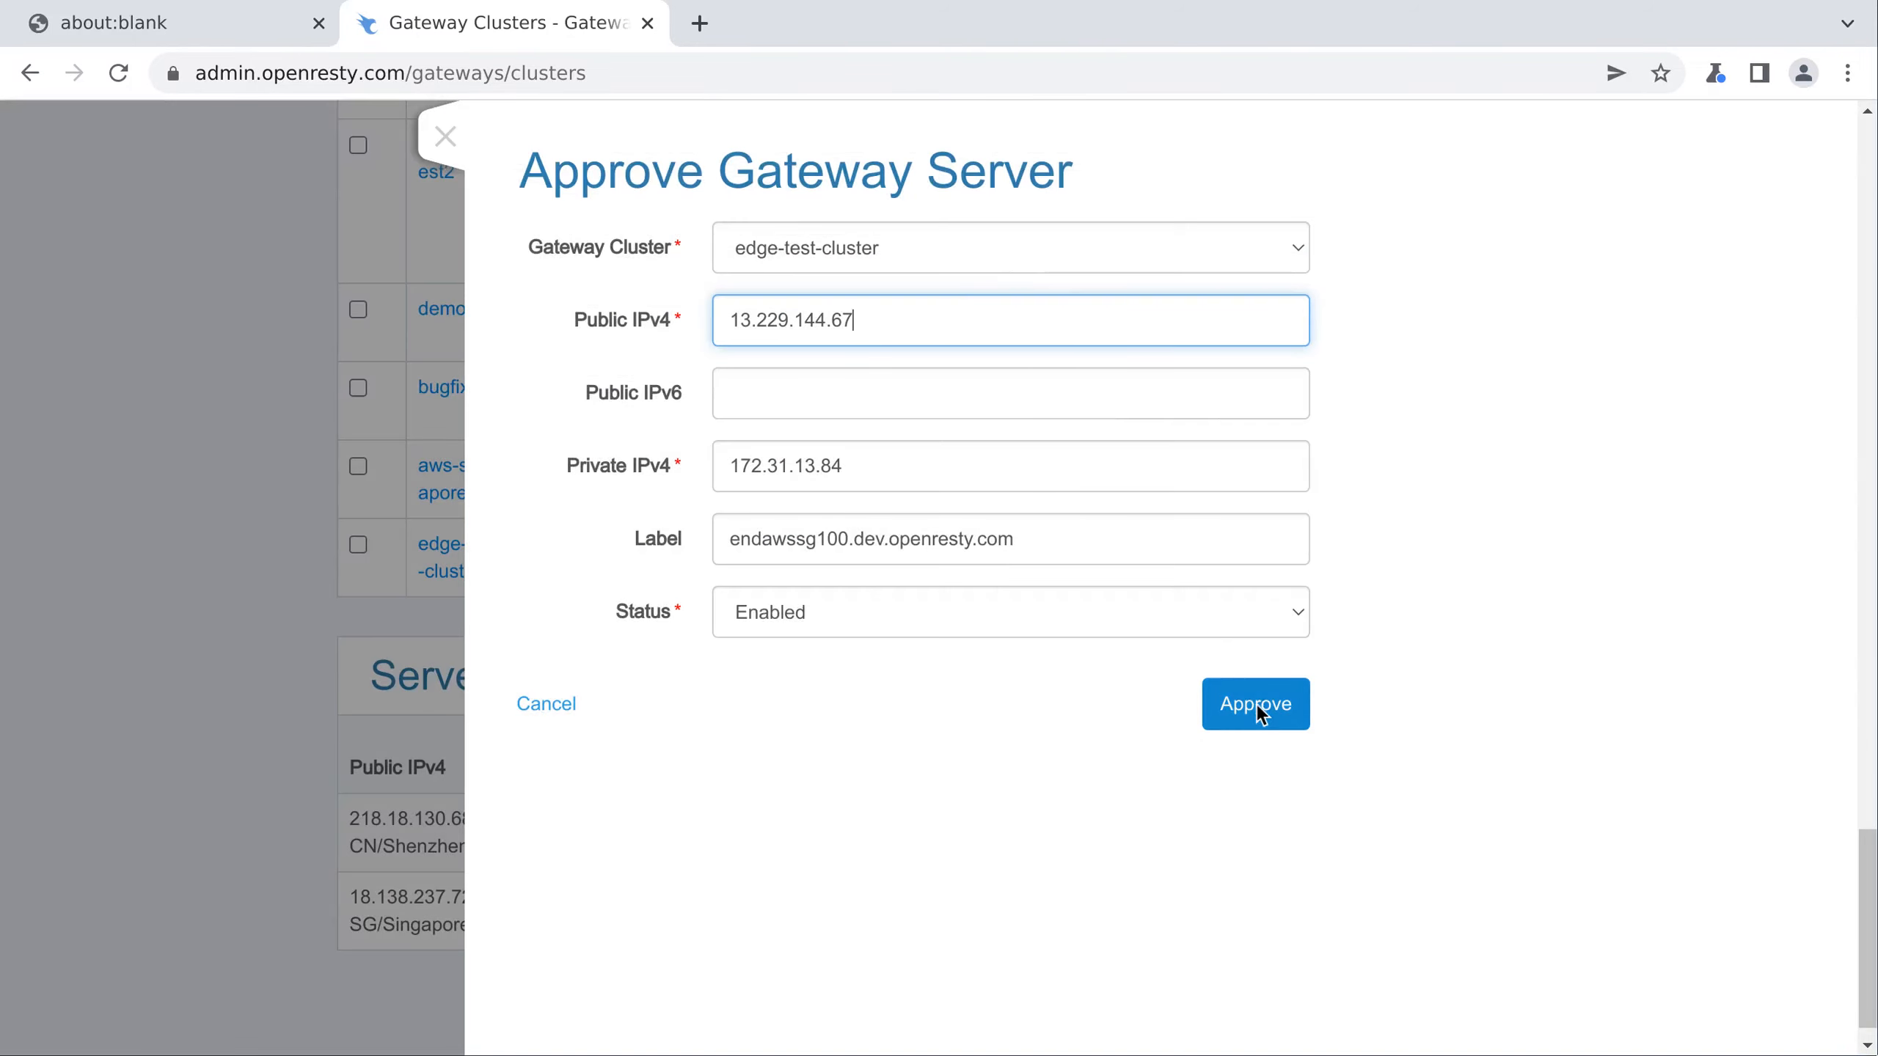
pyautogui.click(1256, 704)
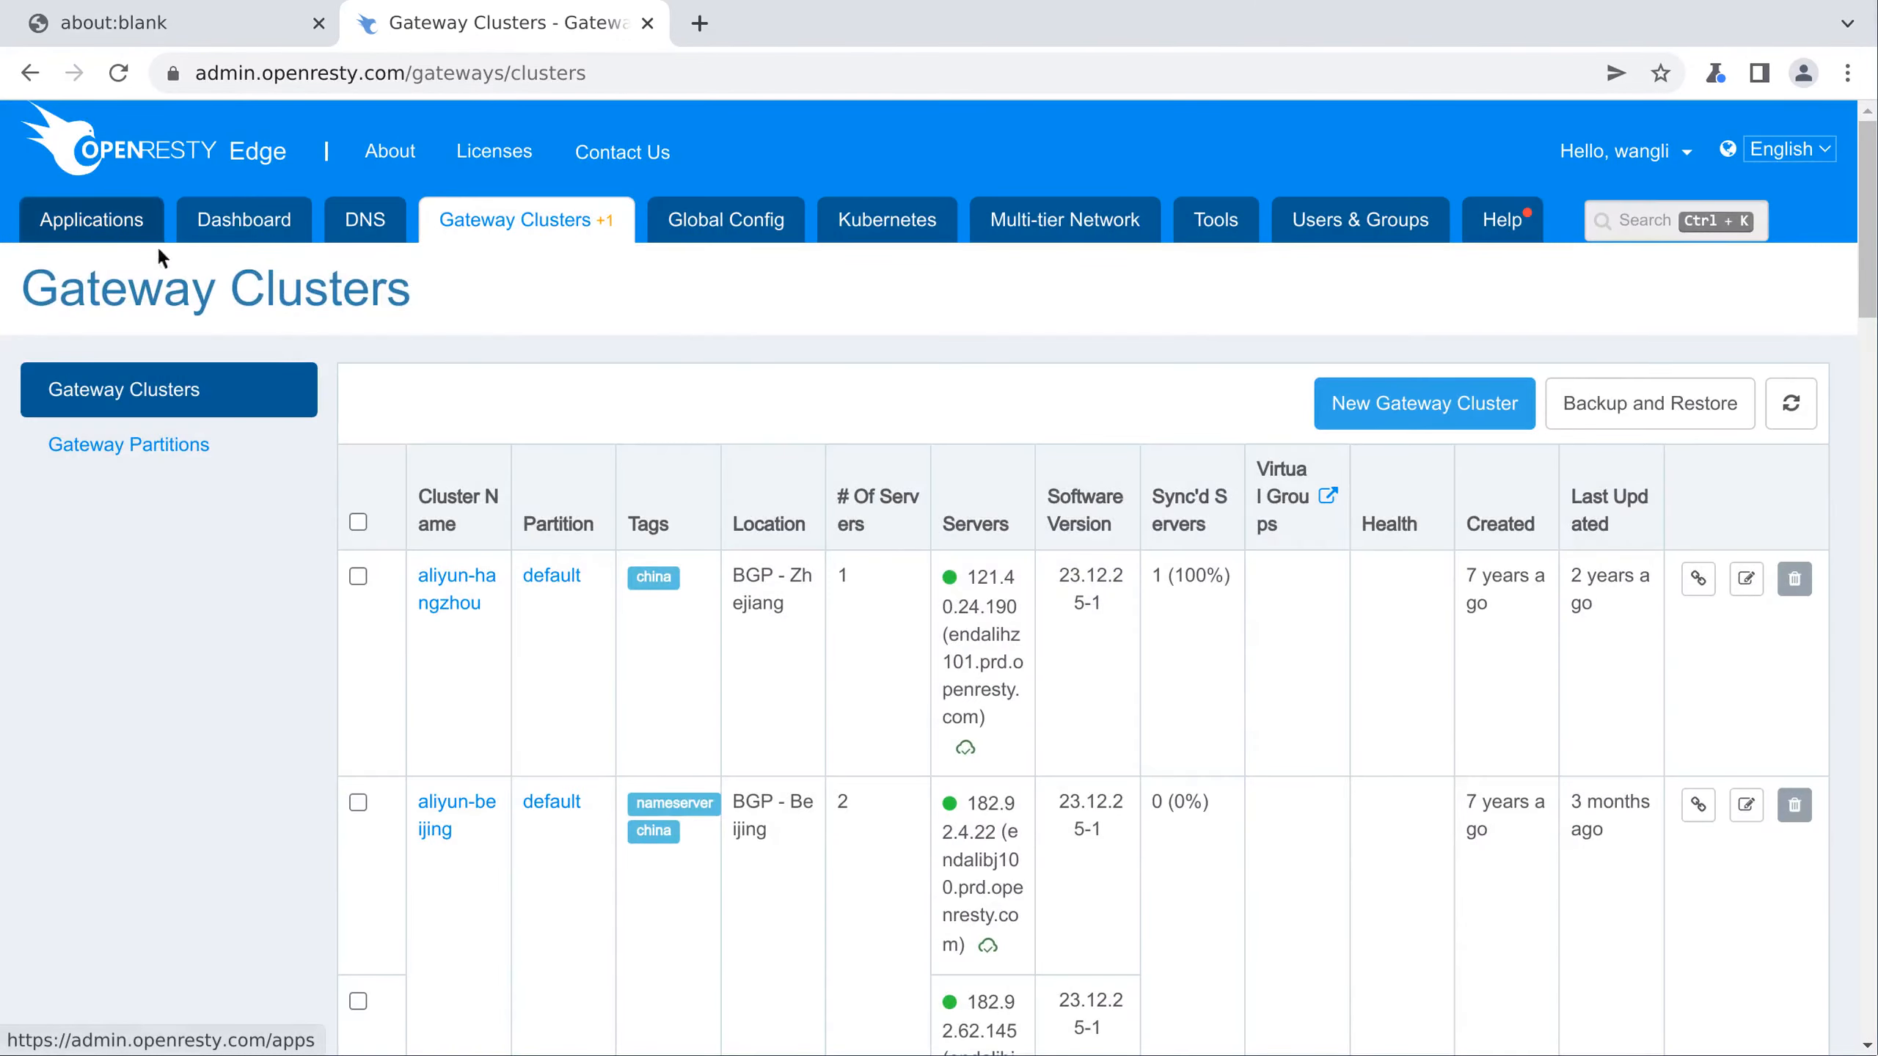
# Create an HTTP/HTTPS application for the domain edge-test-partition.com, assigned to edge-test-partition instead of the default partition
pyautogui.click(91, 218)
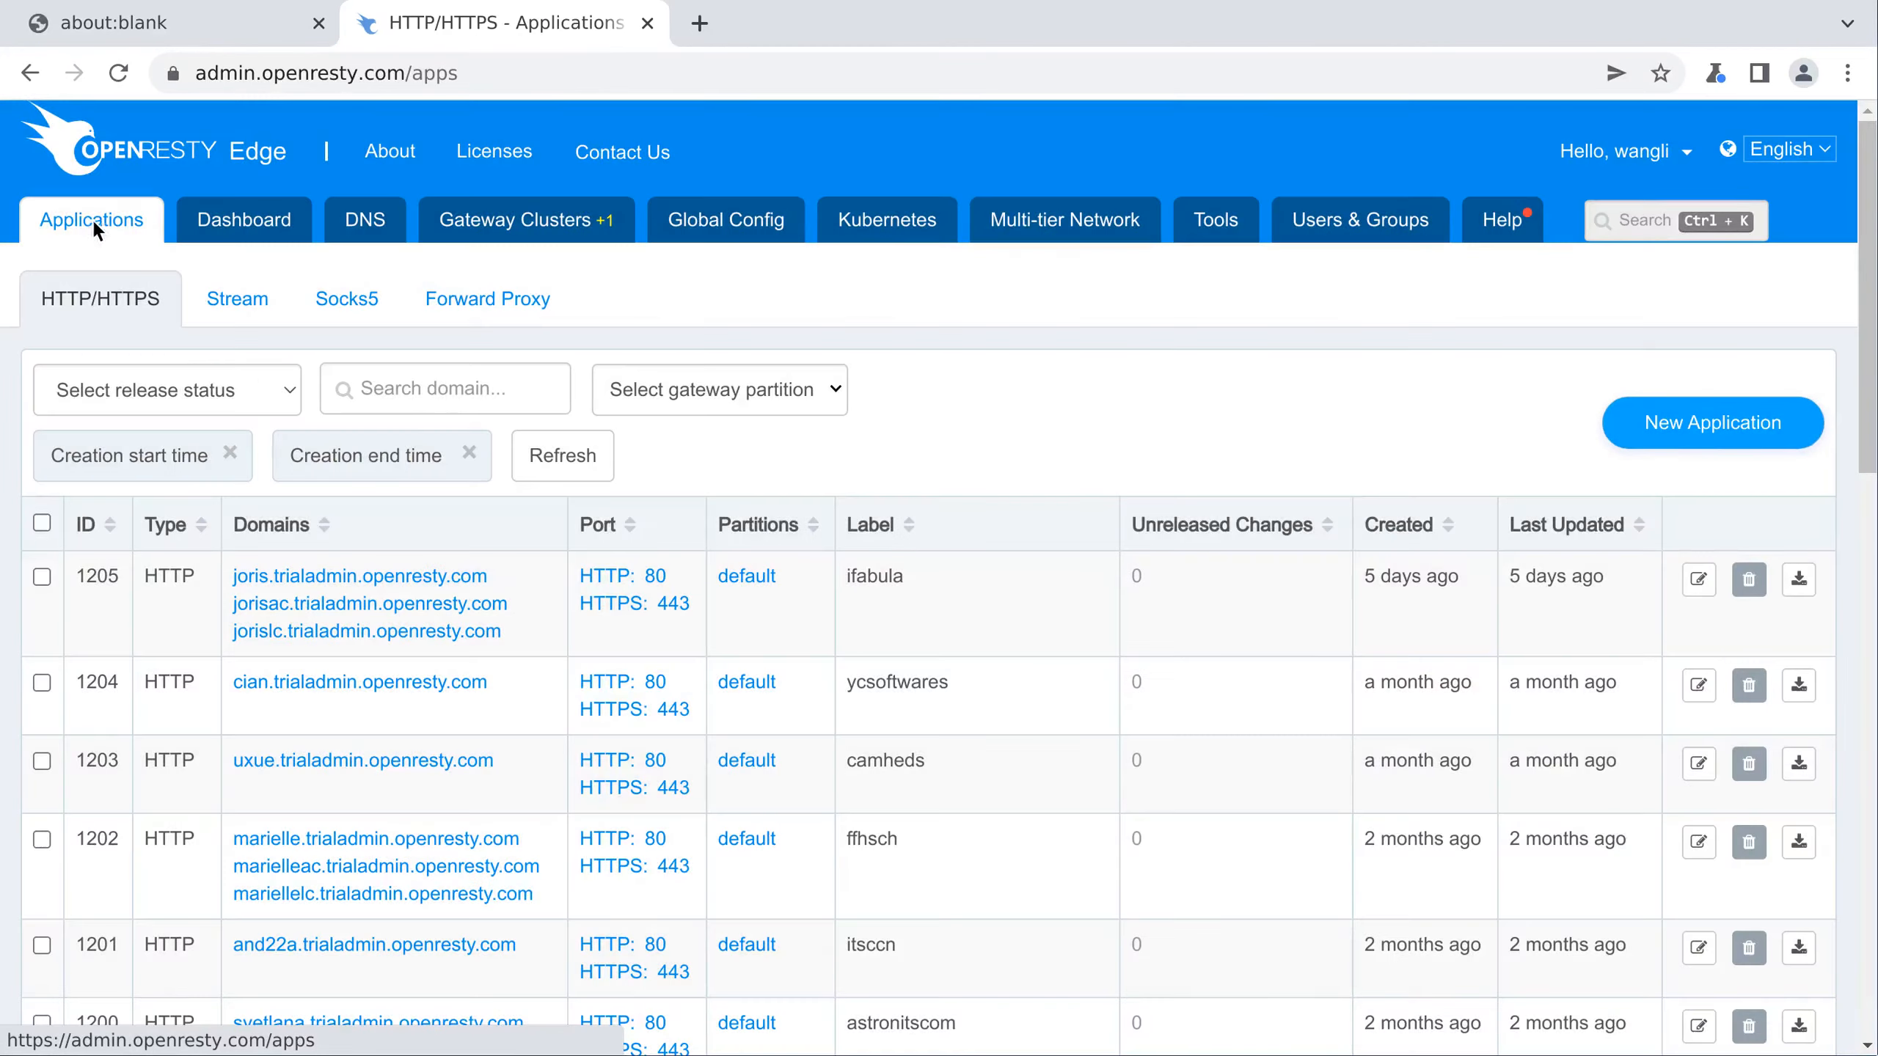
pyautogui.click(1714, 424)
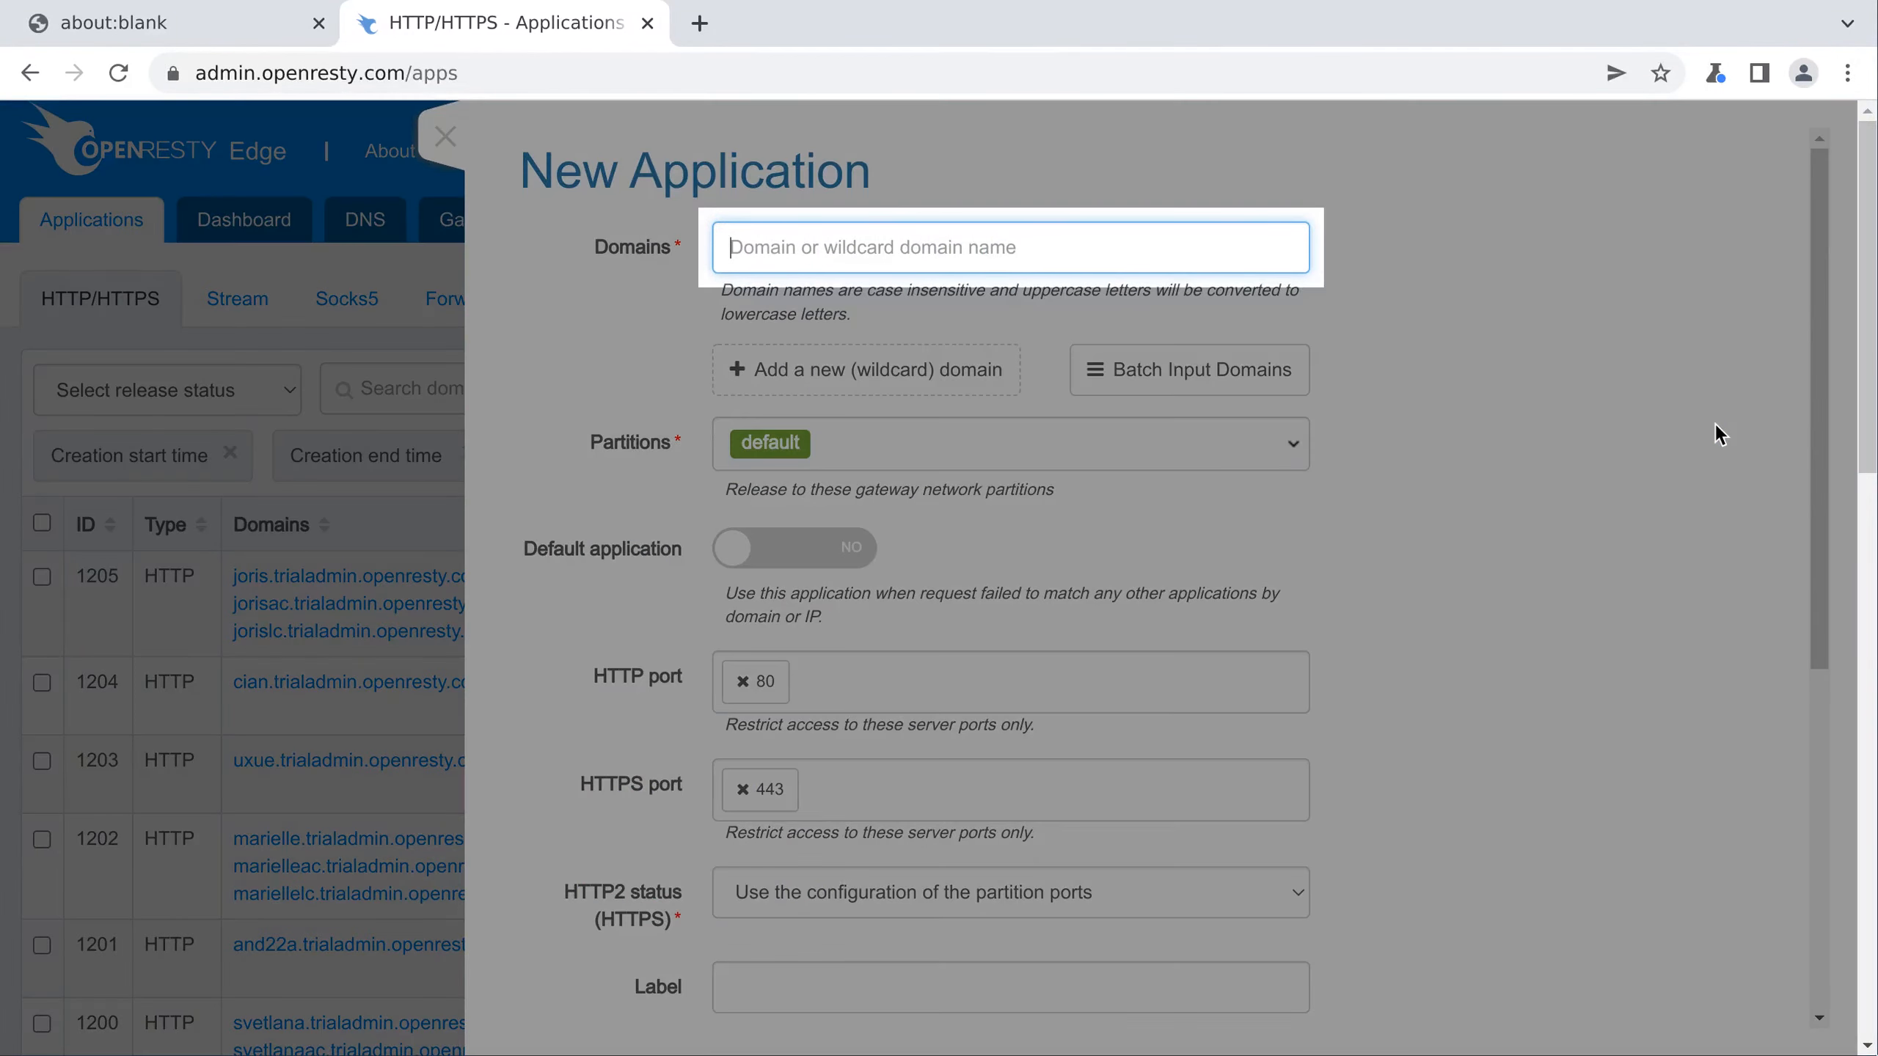
pyautogui.write('edge-test-partition.com')
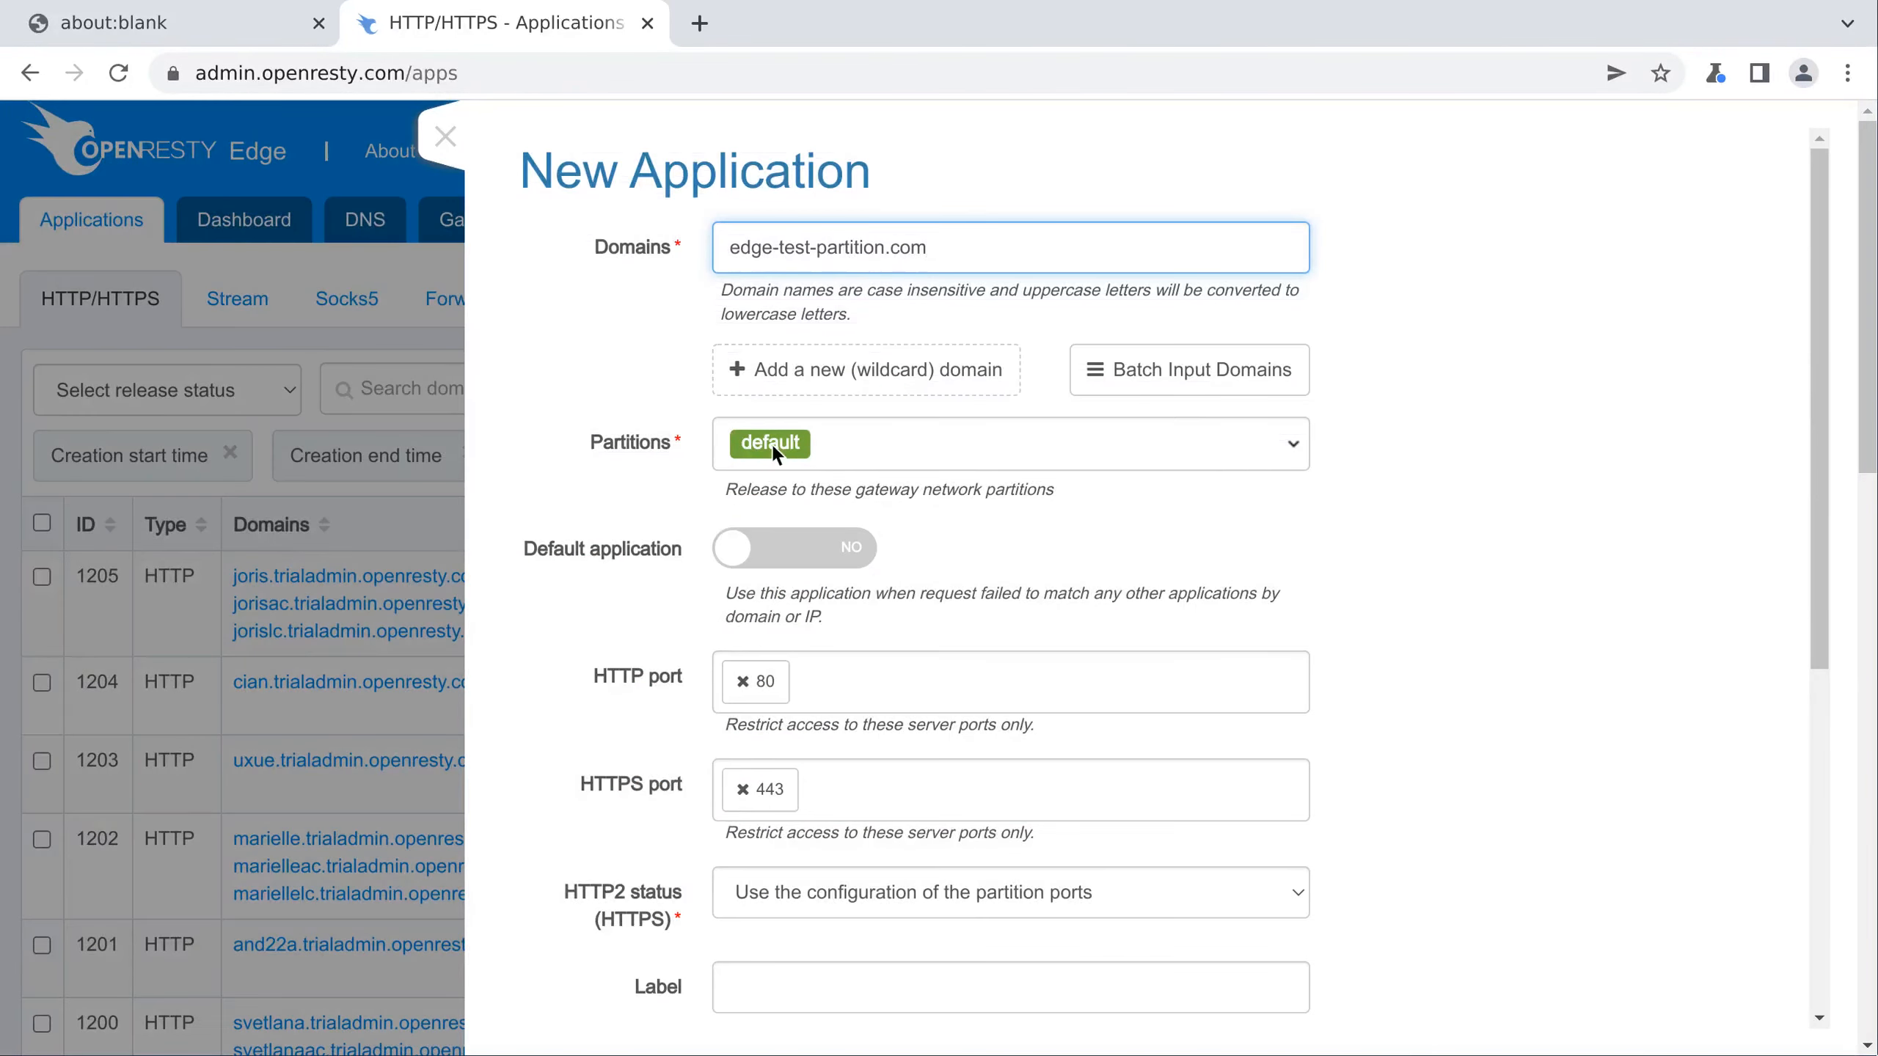
pyautogui.click(772, 443)
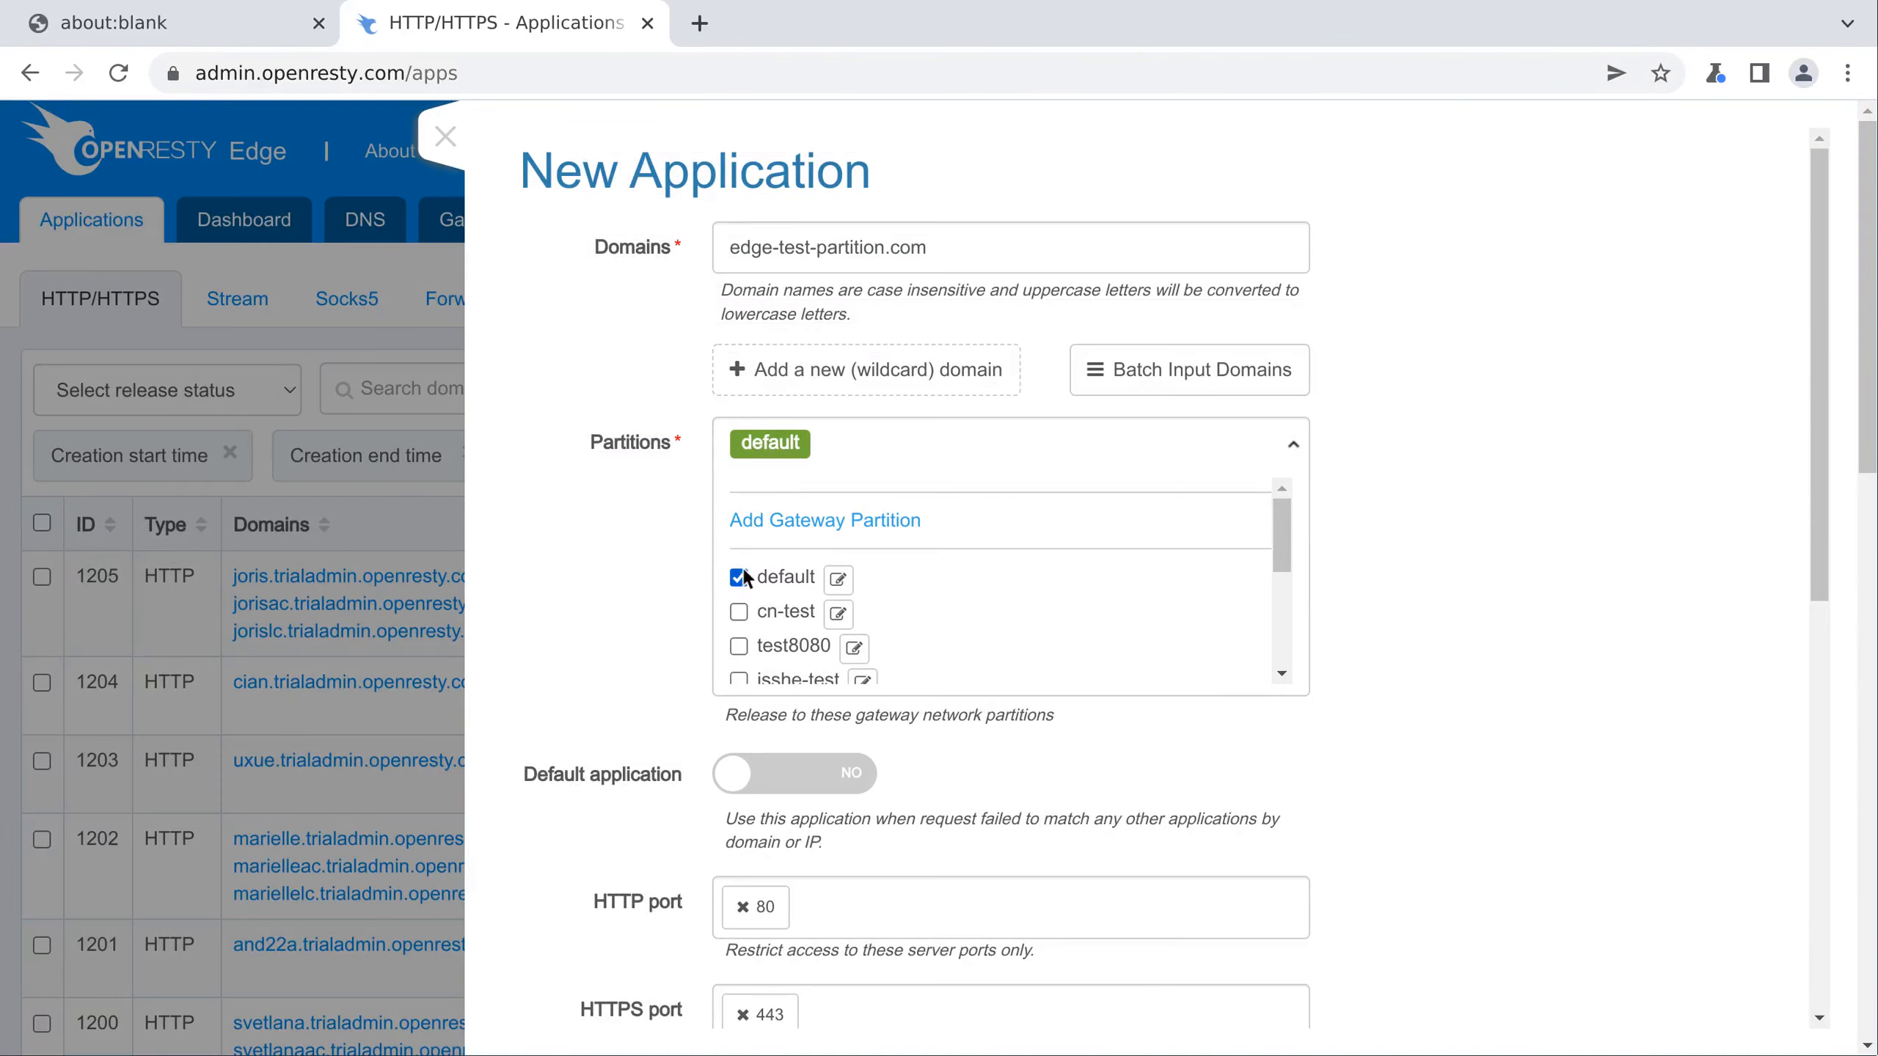
pyautogui.click(738, 576)
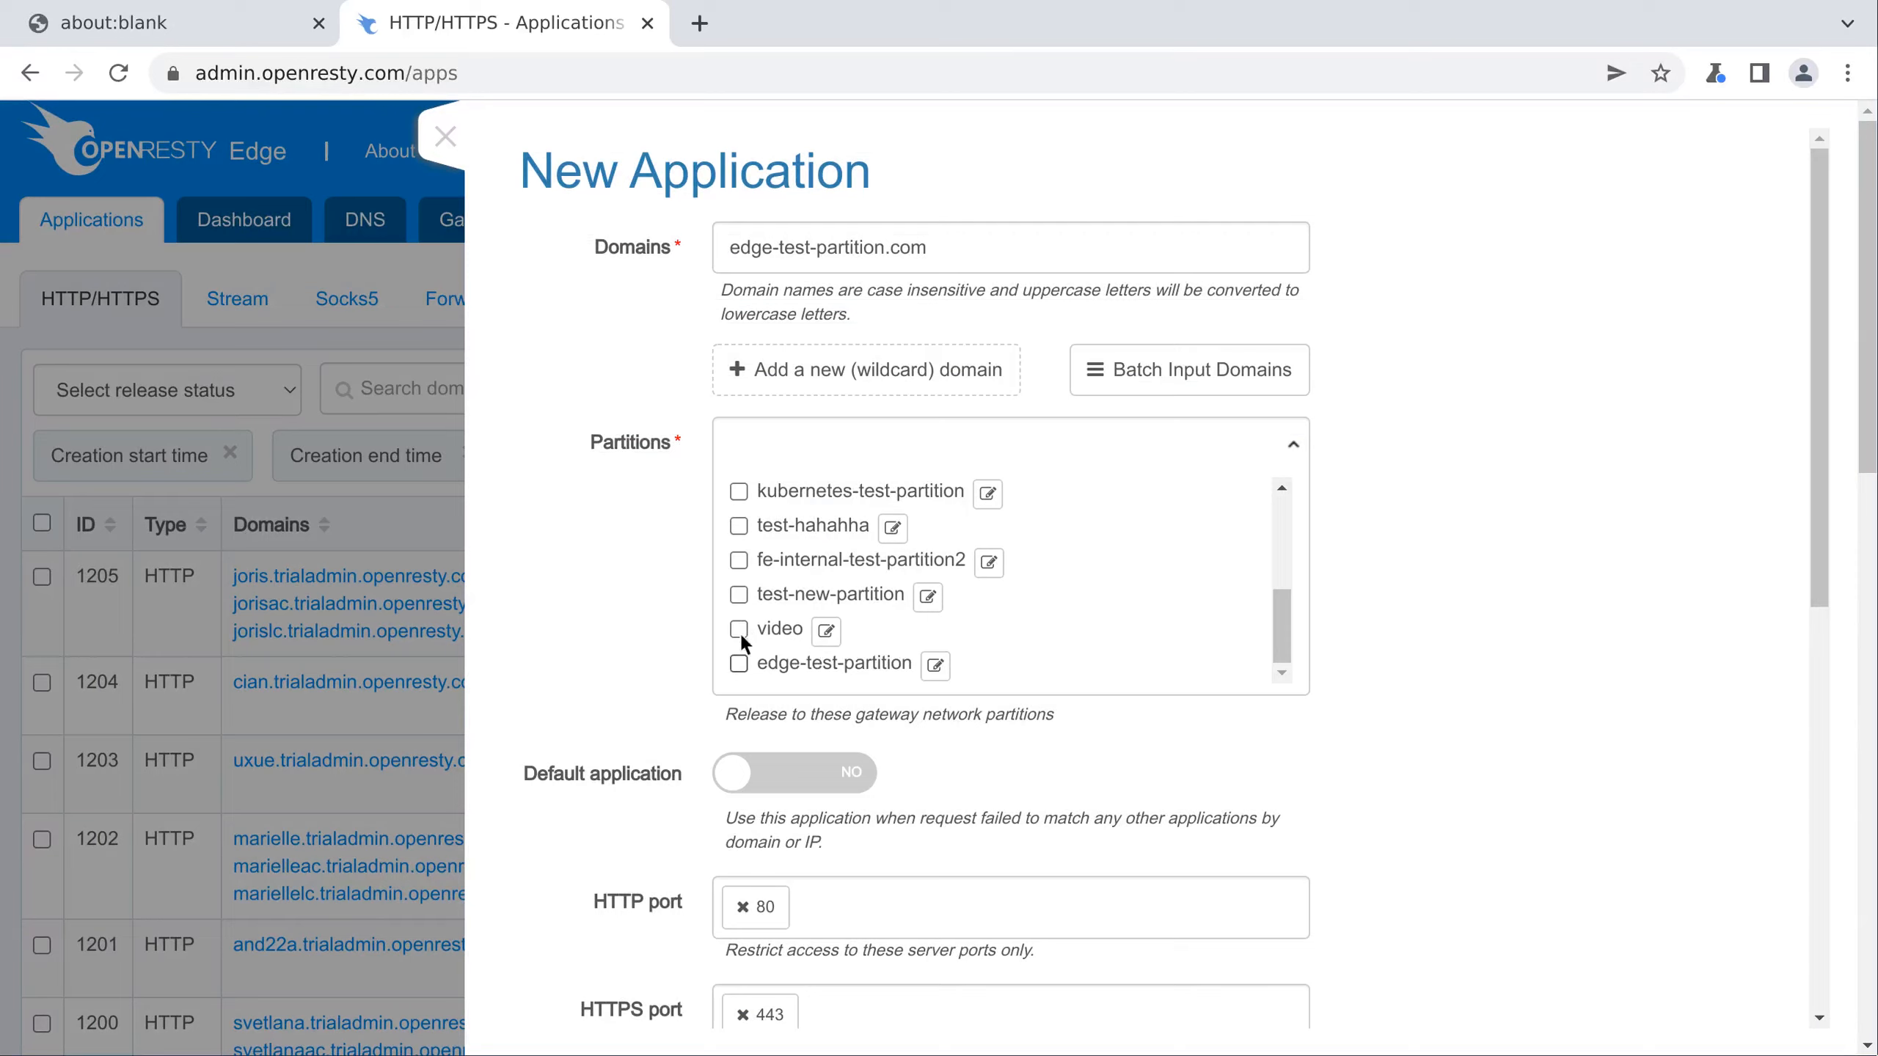
pyautogui.click(739, 664)
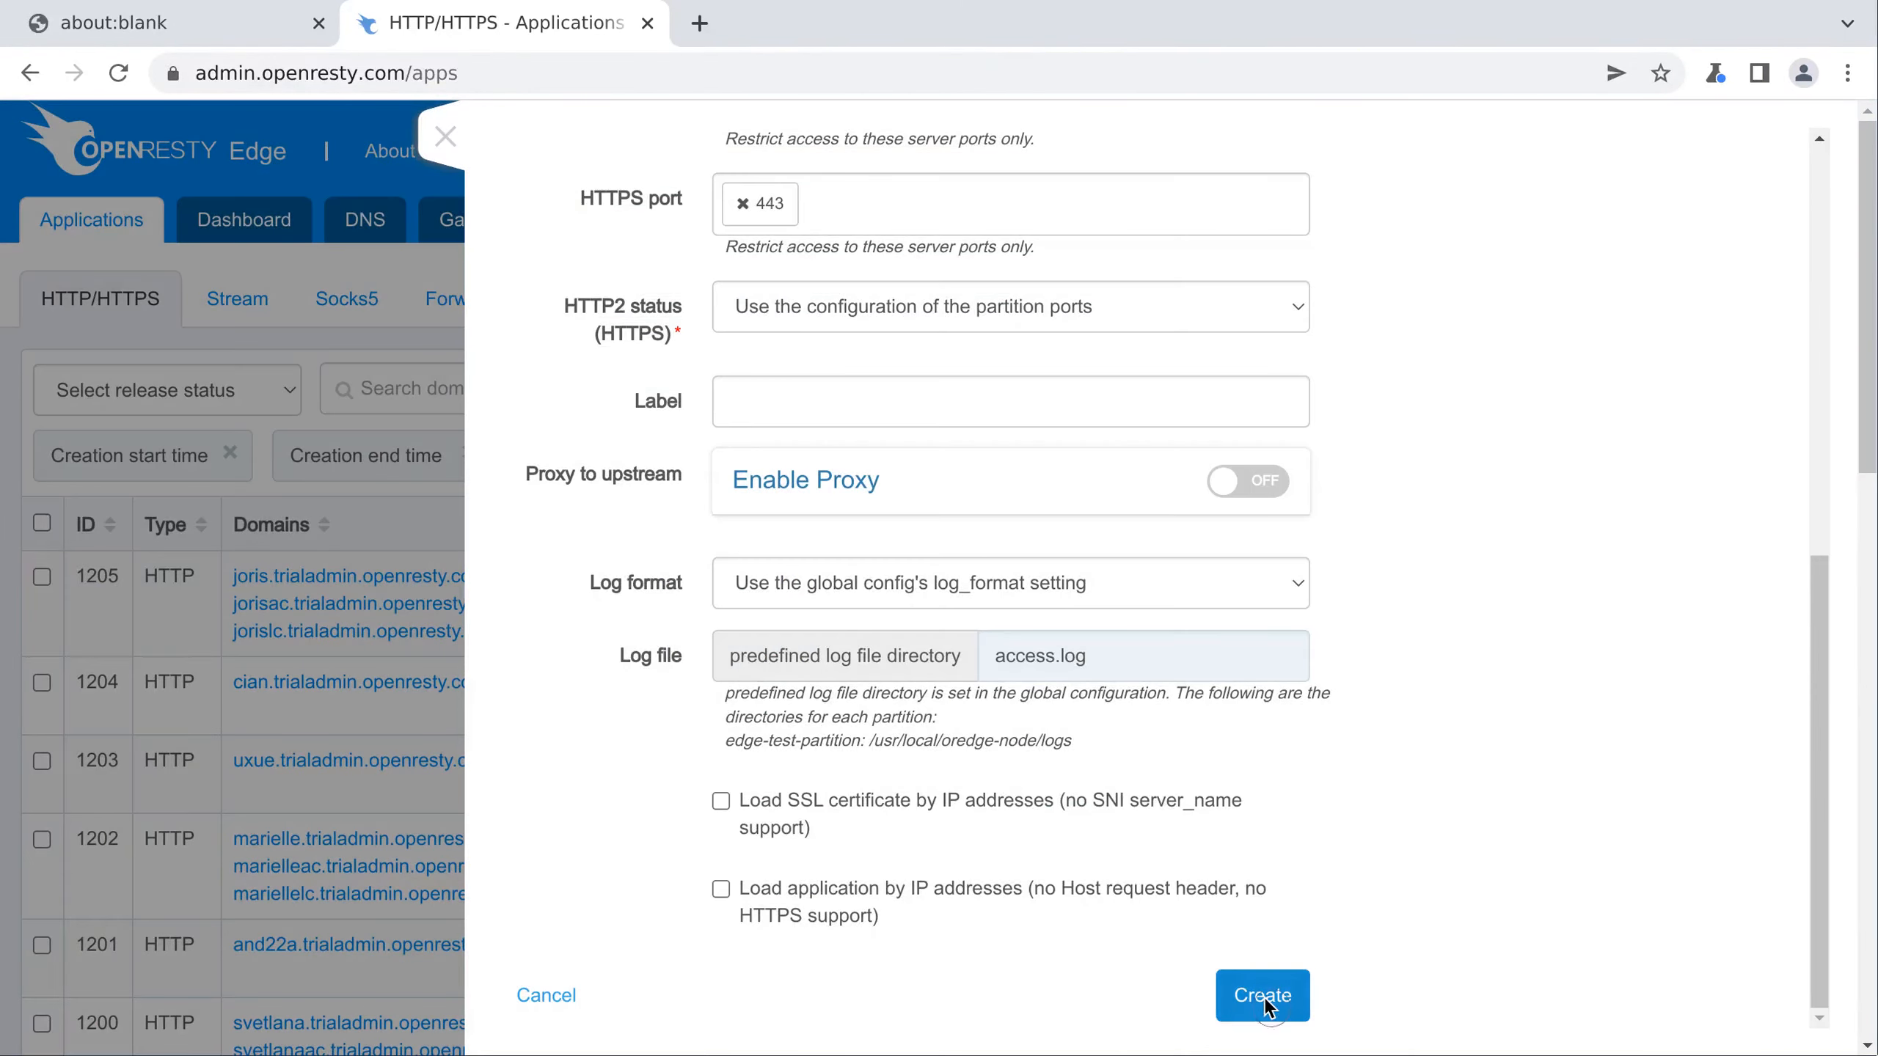
pyautogui.click(1260, 997)
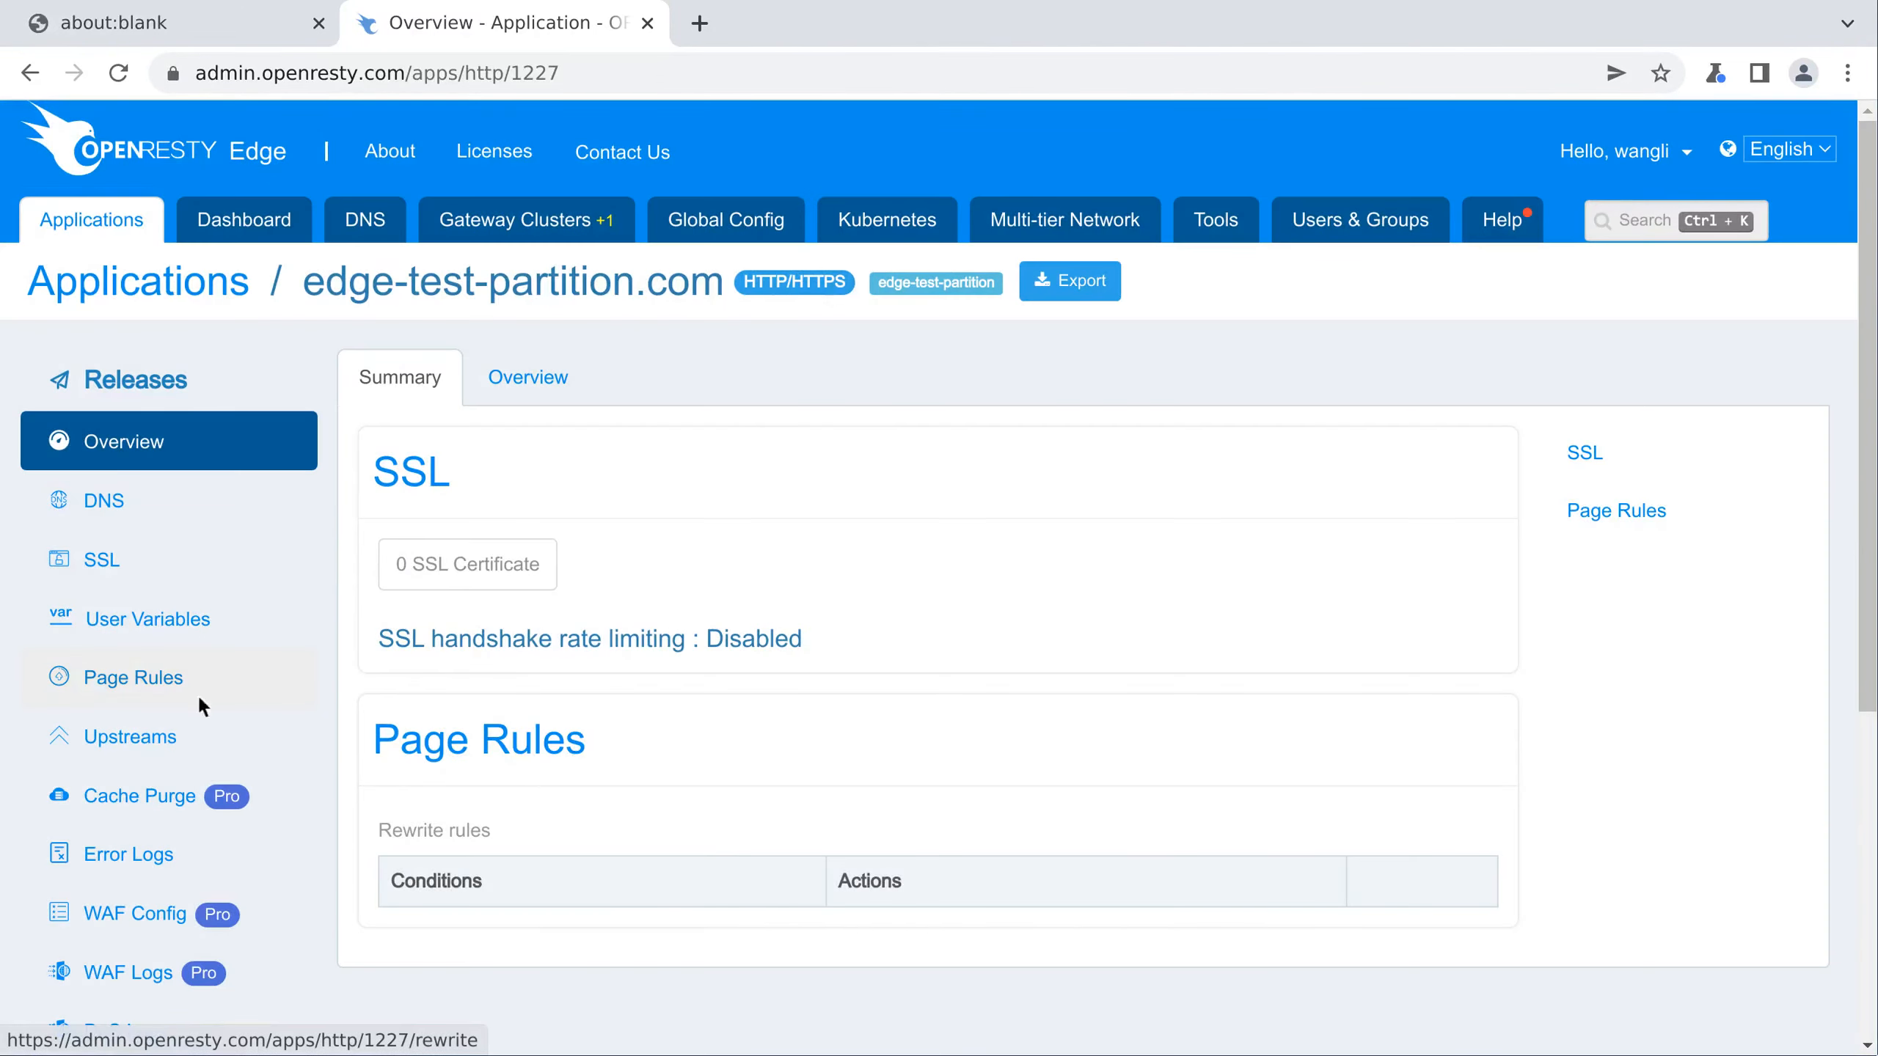
# Create a page rule for the application with the Output response body action
pyautogui.click(176, 682)
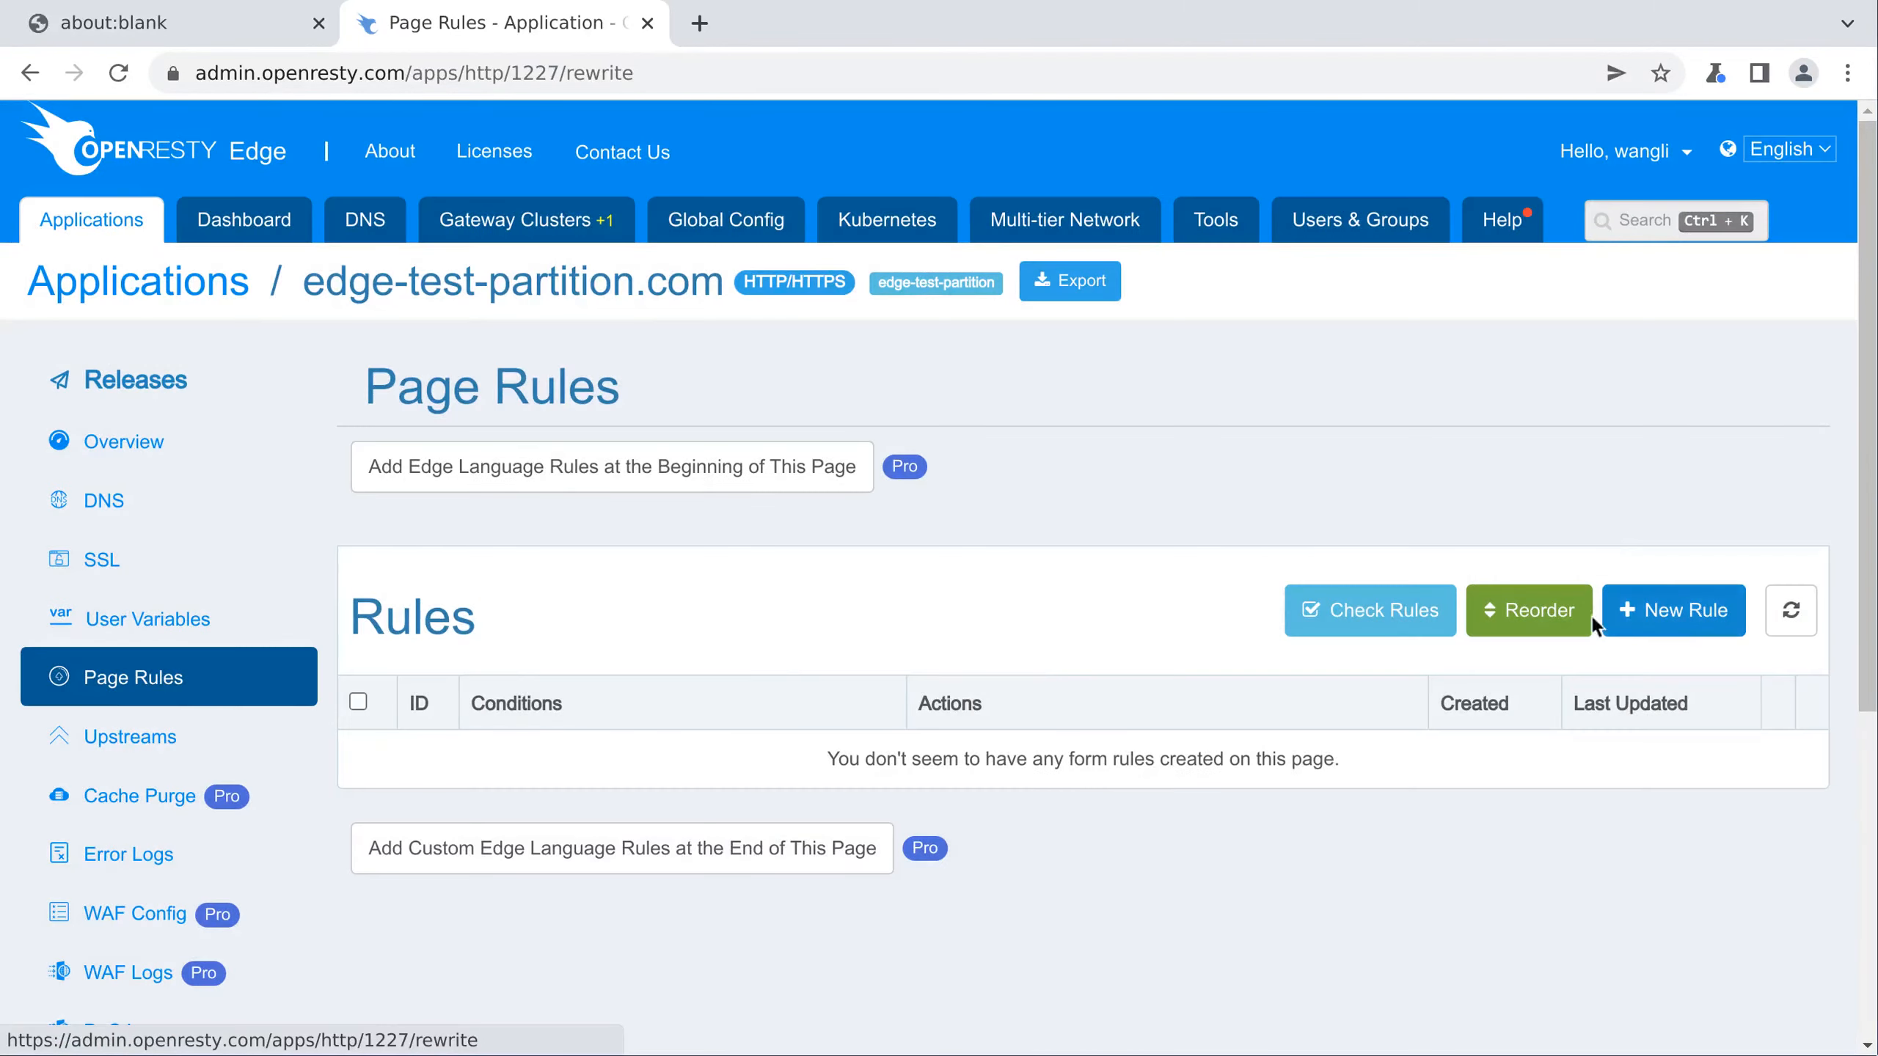
pyautogui.click(1672, 613)
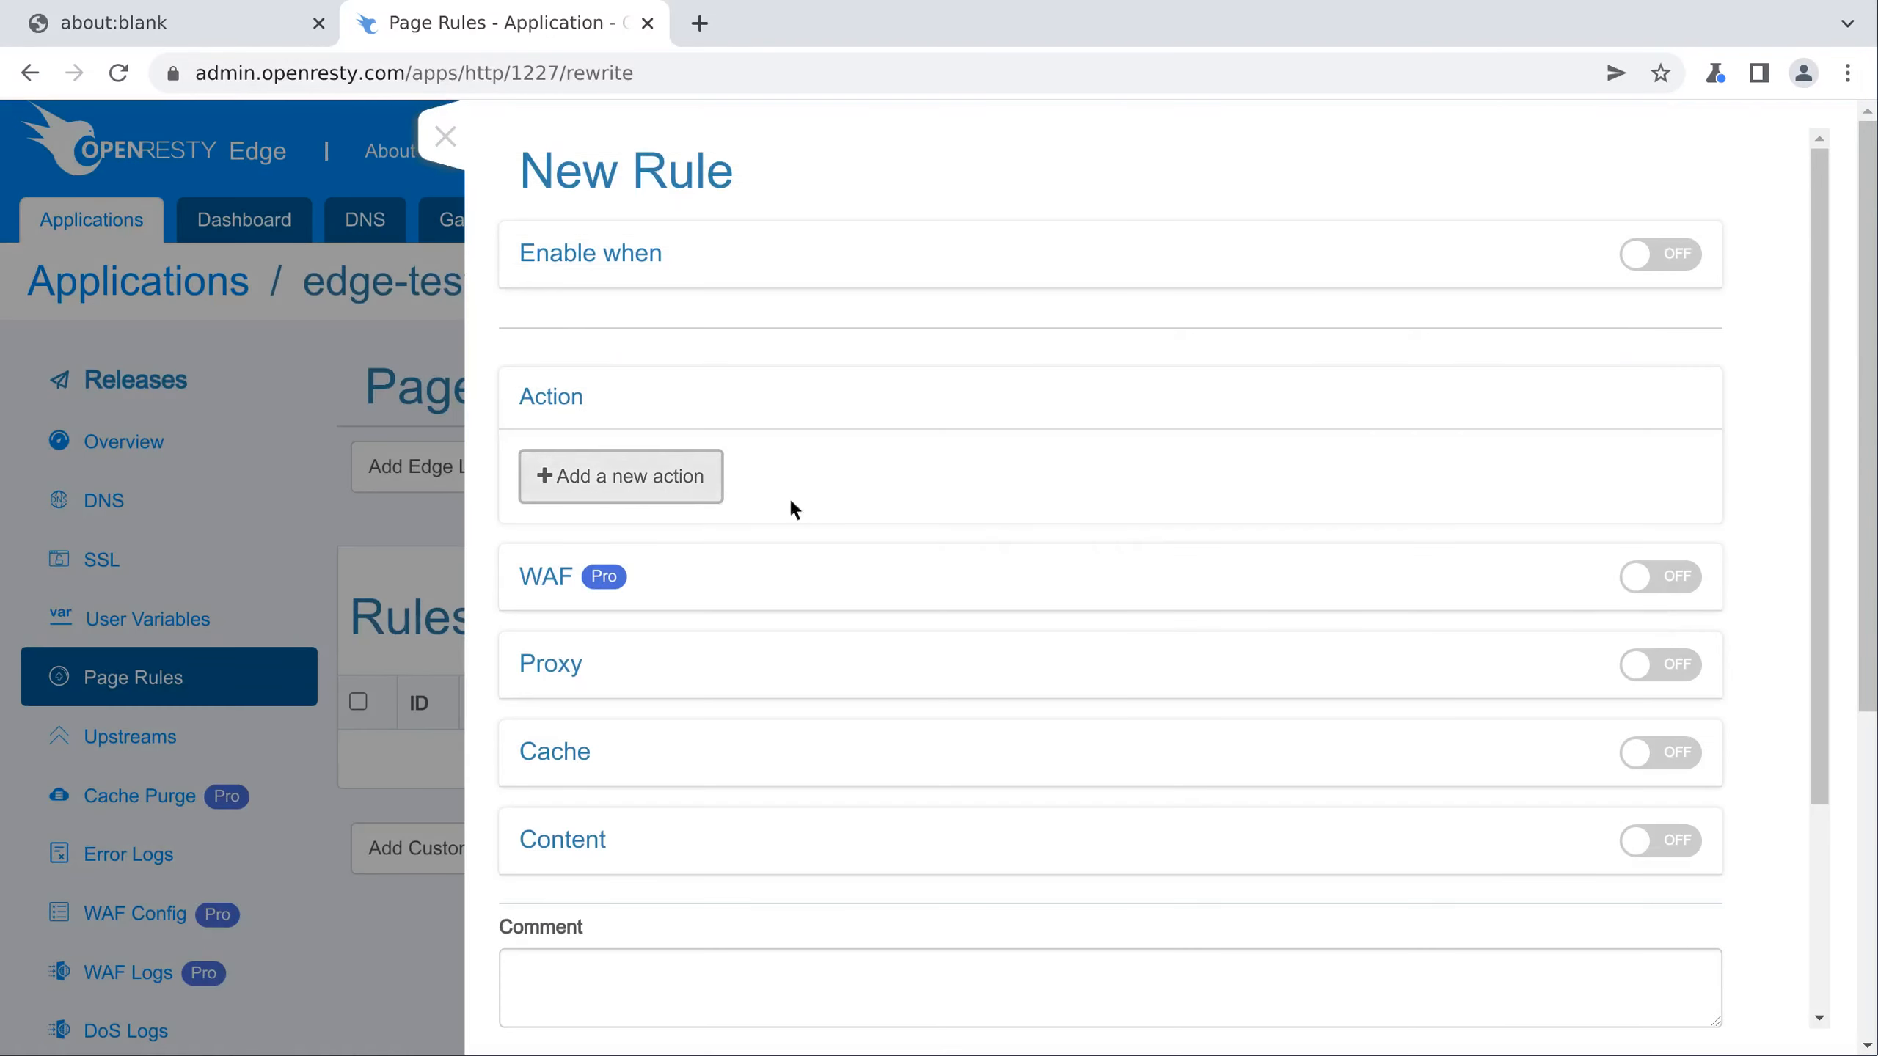
pyautogui.click(624, 480)
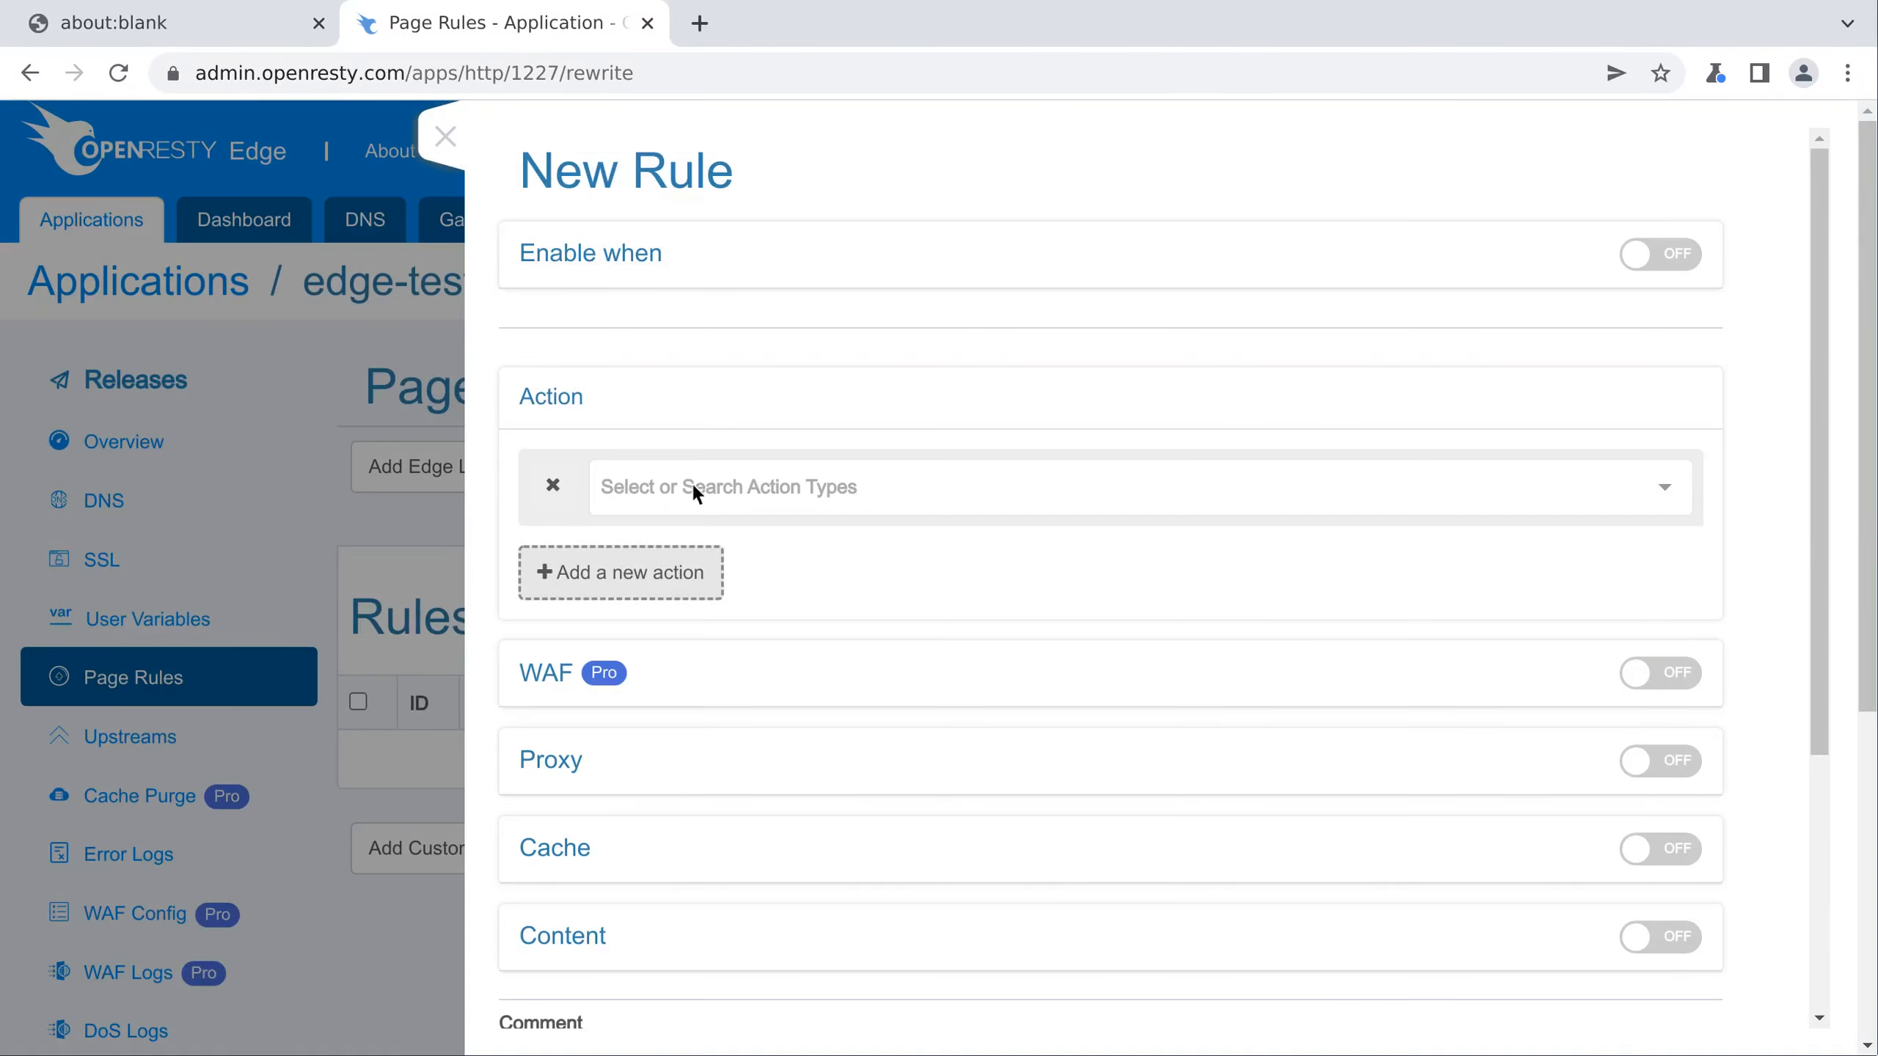
pyautogui.click(731, 485)
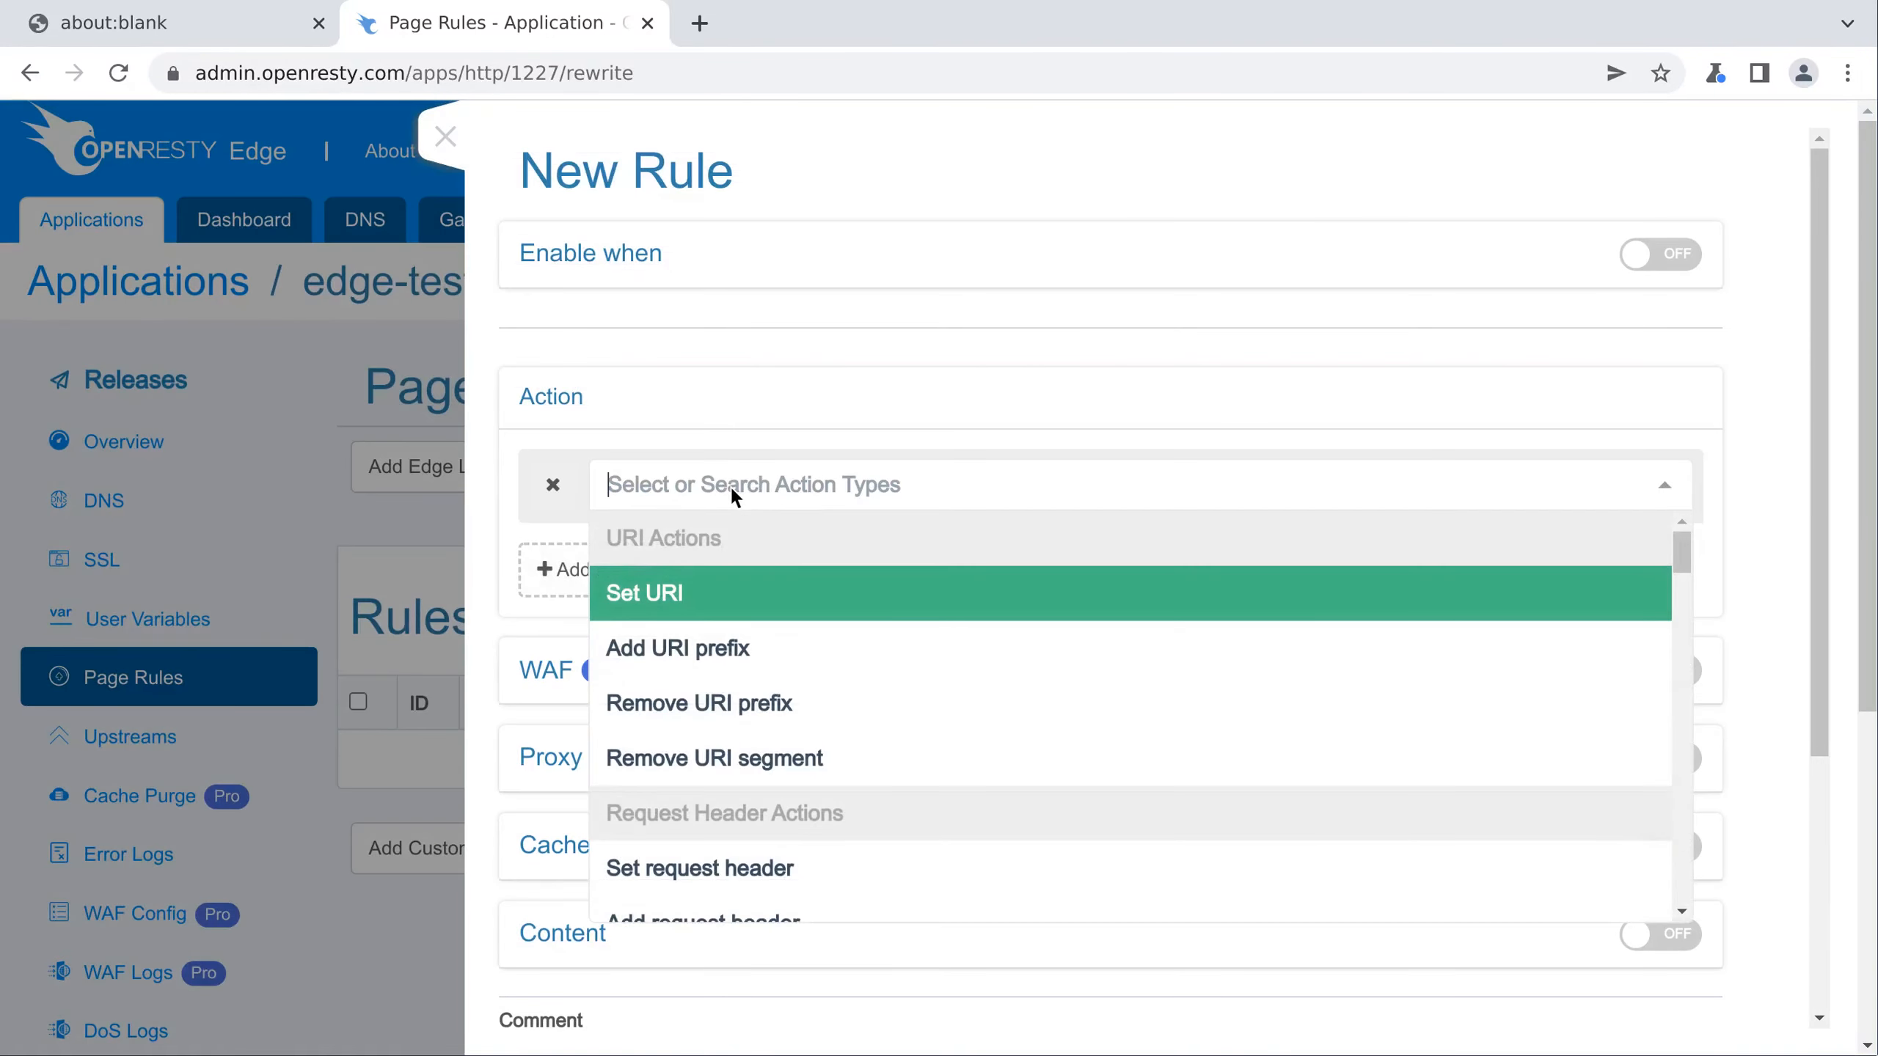
pyautogui.scroll(-15, 730, 485)
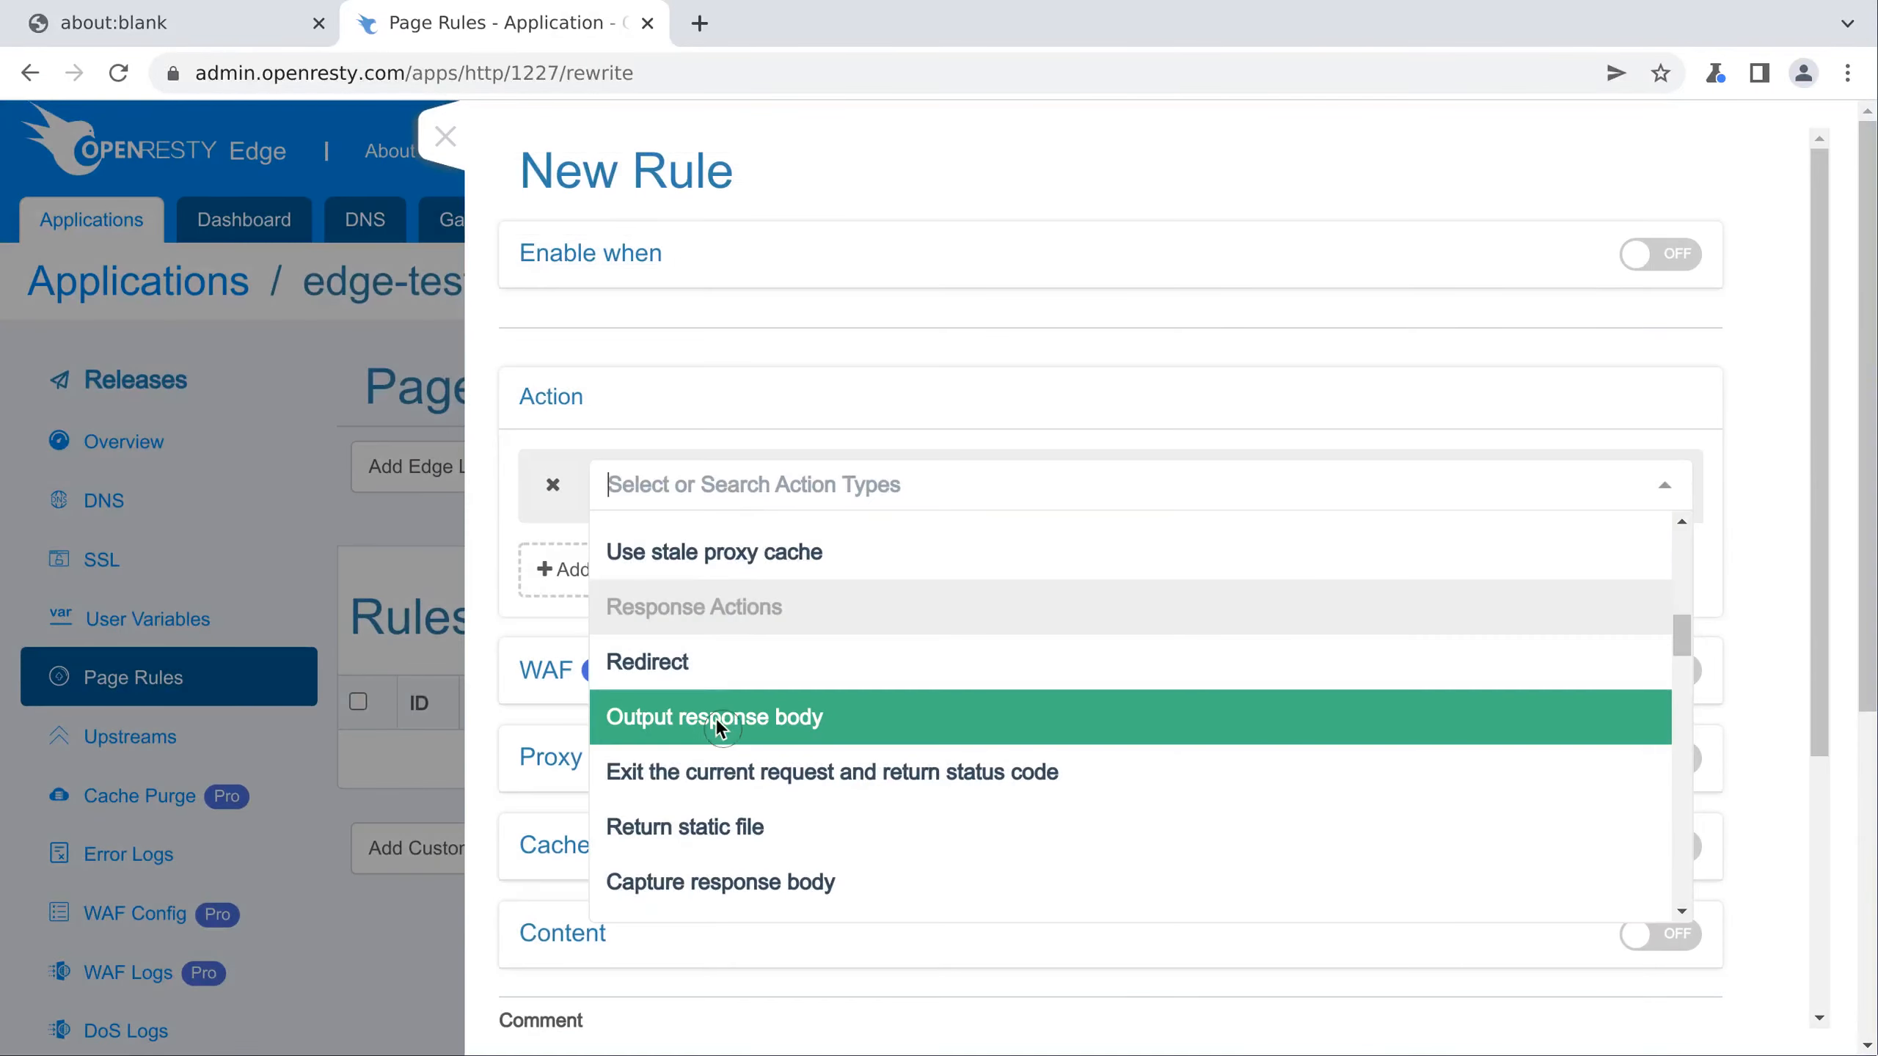
pyautogui.click(718, 727)
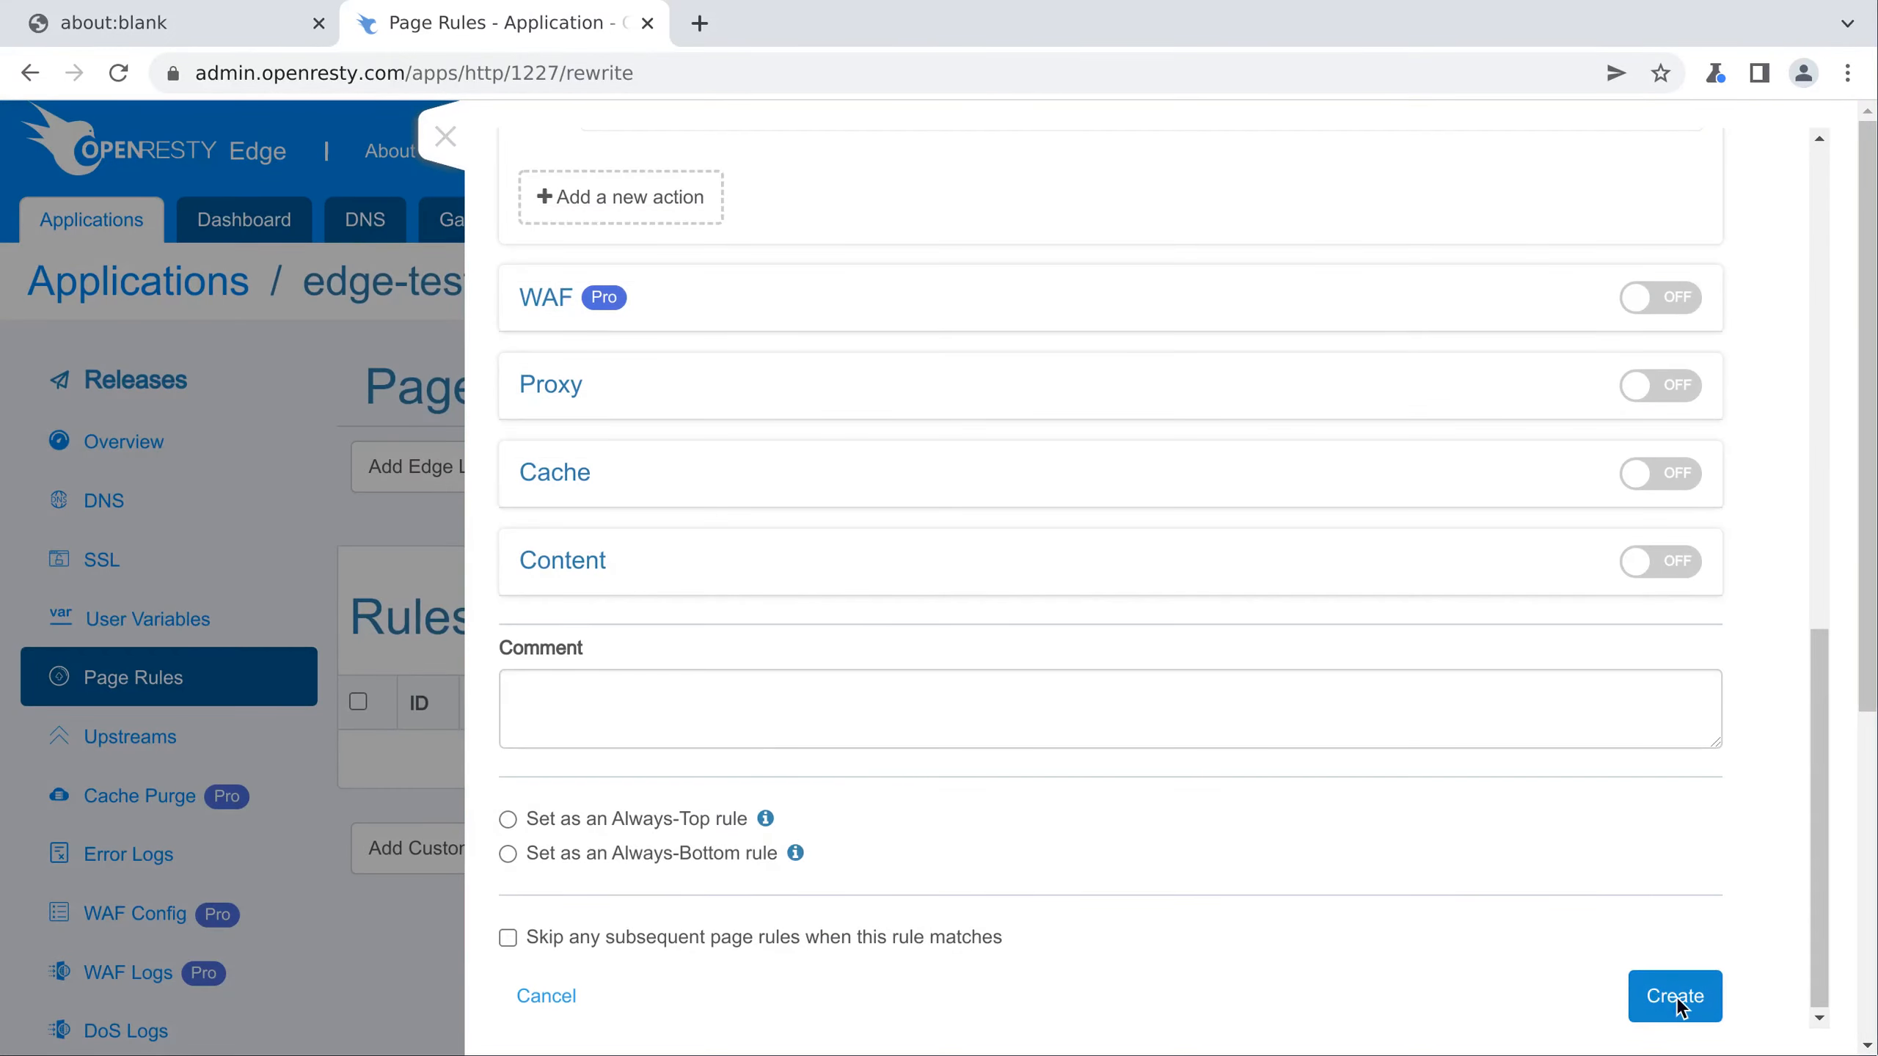
pyautogui.click(1676, 997)
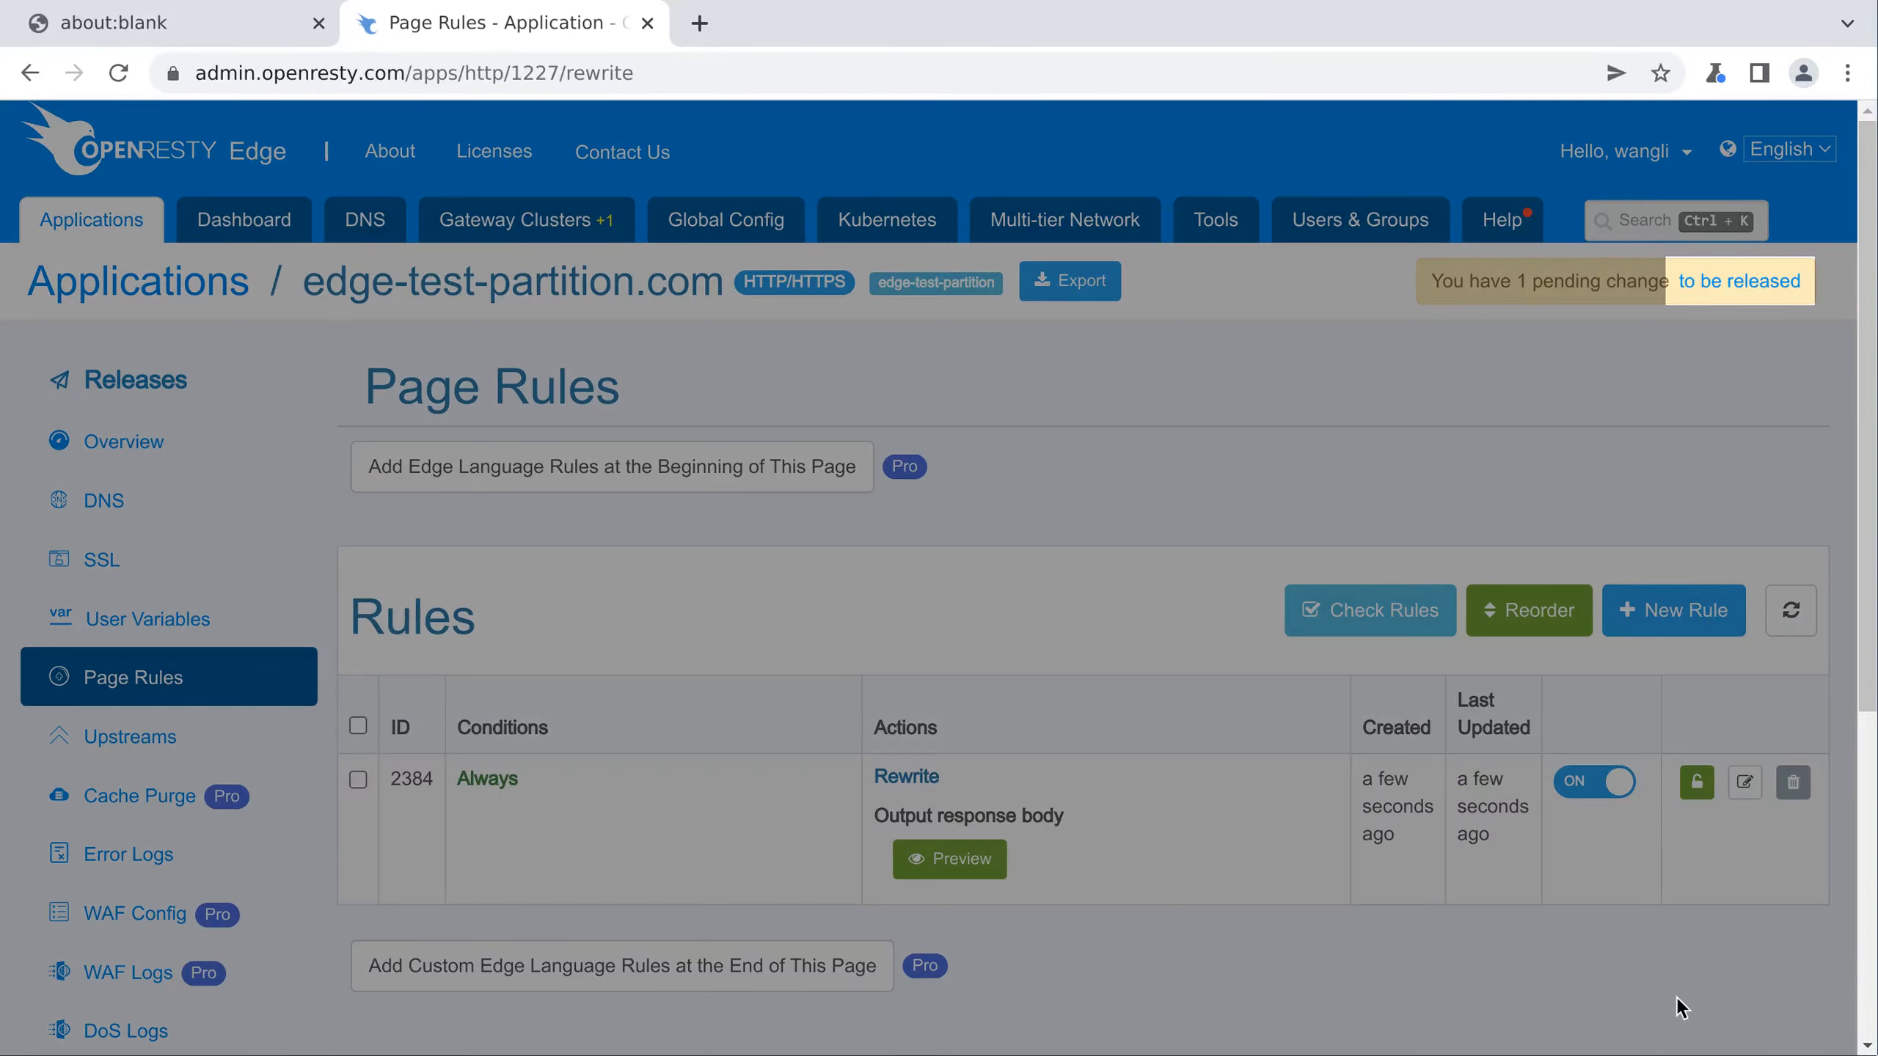
# Release the application's pending page rule change without a comment
pyautogui.click(1740, 285)
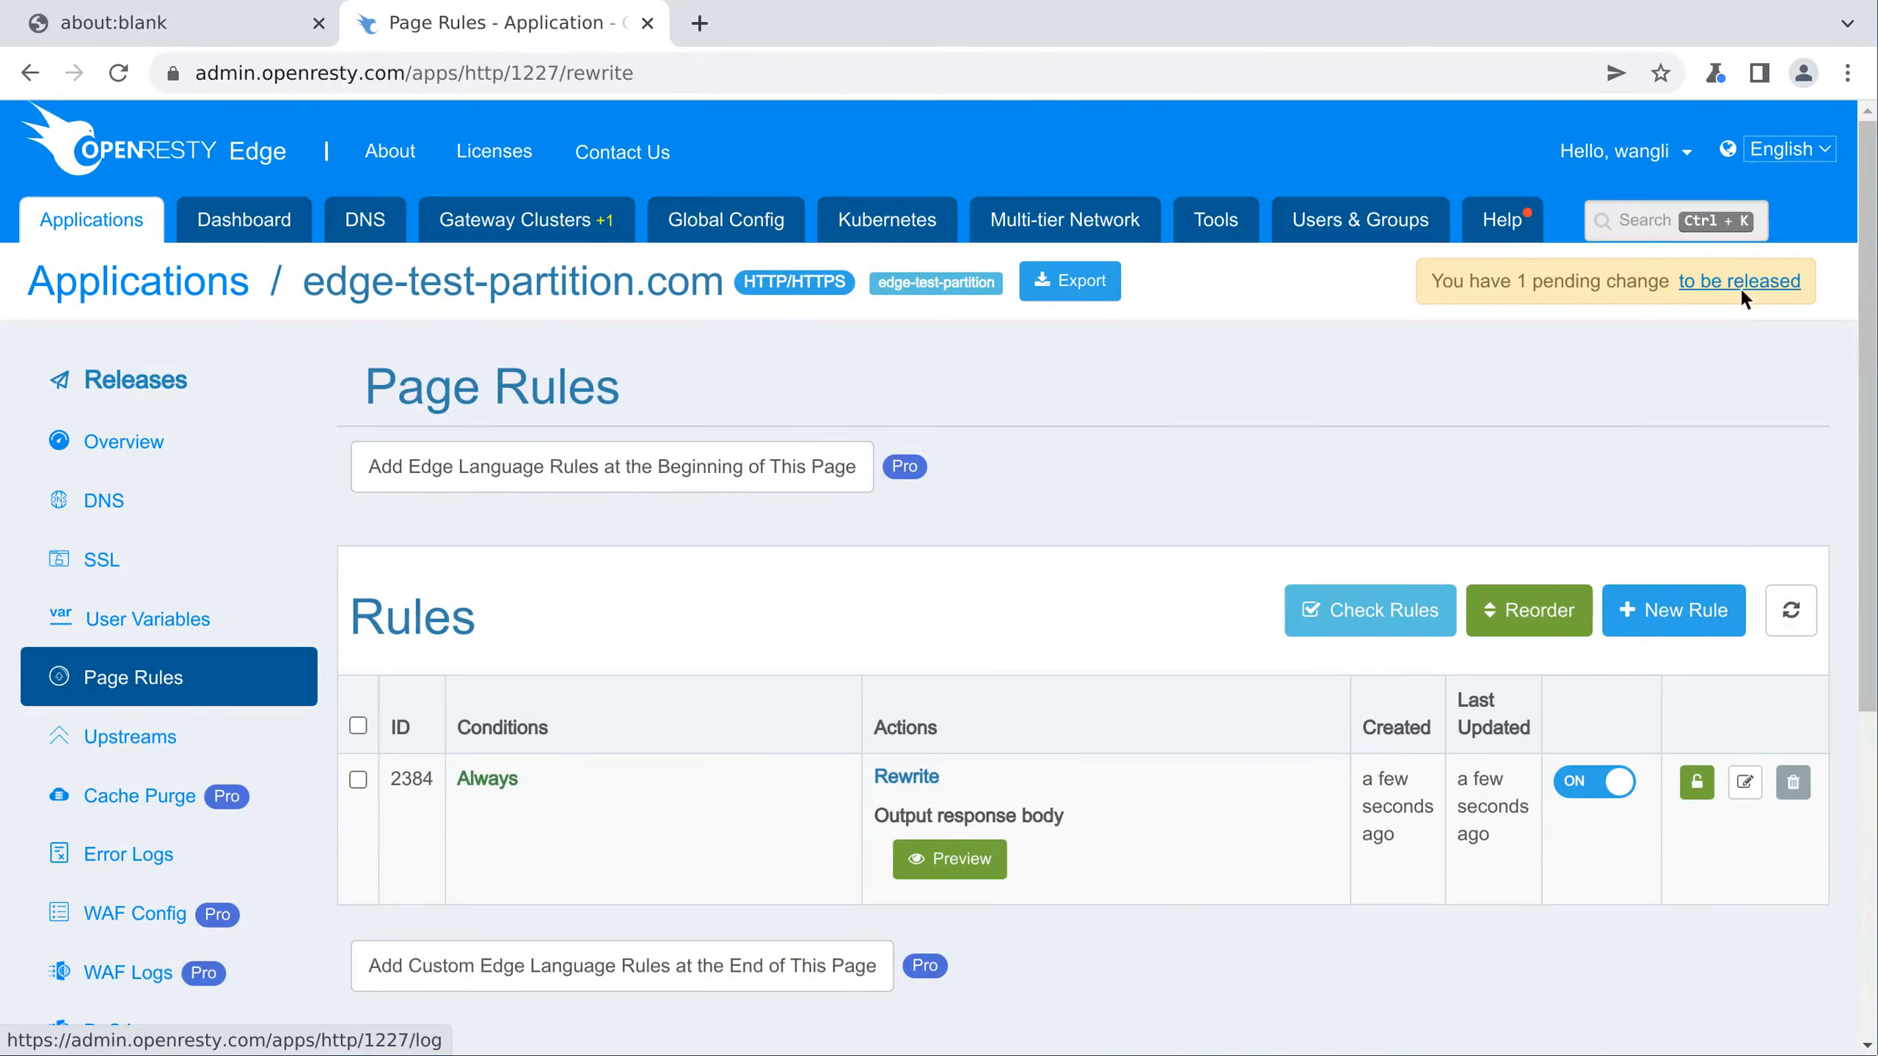
pyautogui.click(1740, 282)
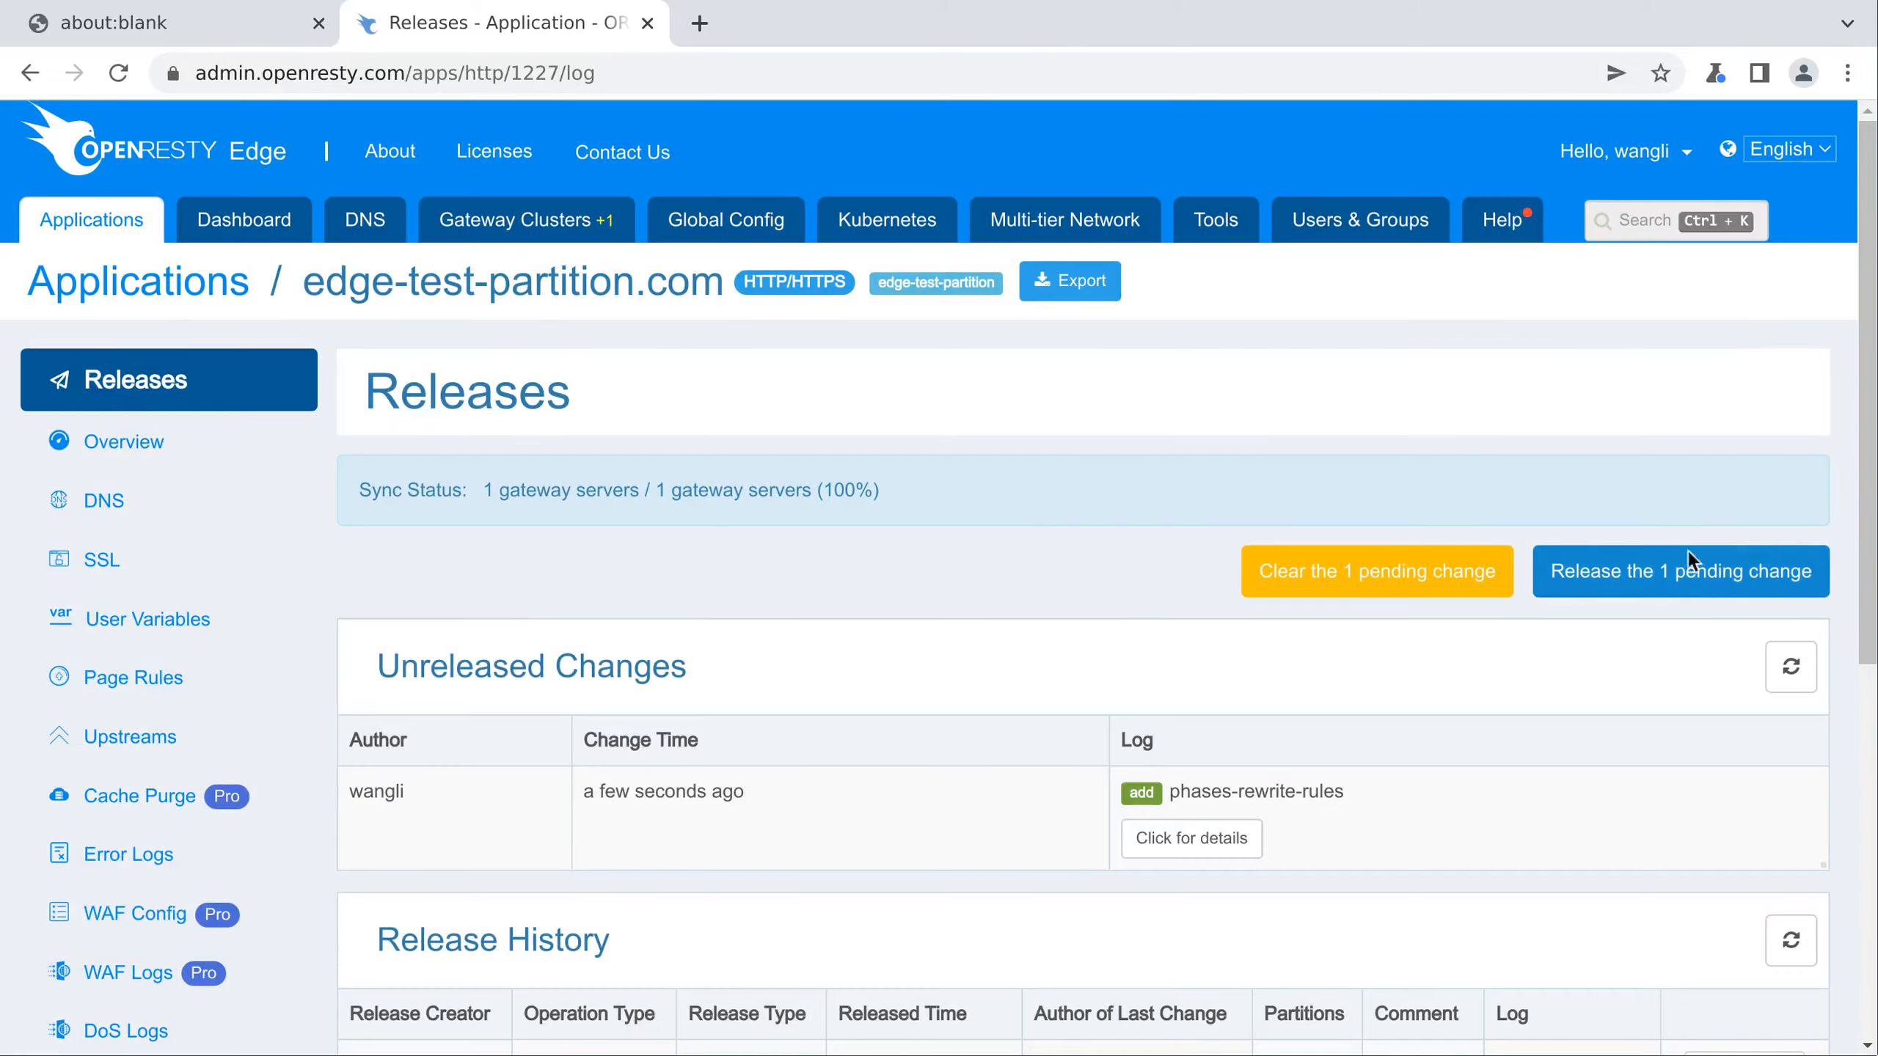
pyautogui.click(1687, 575)
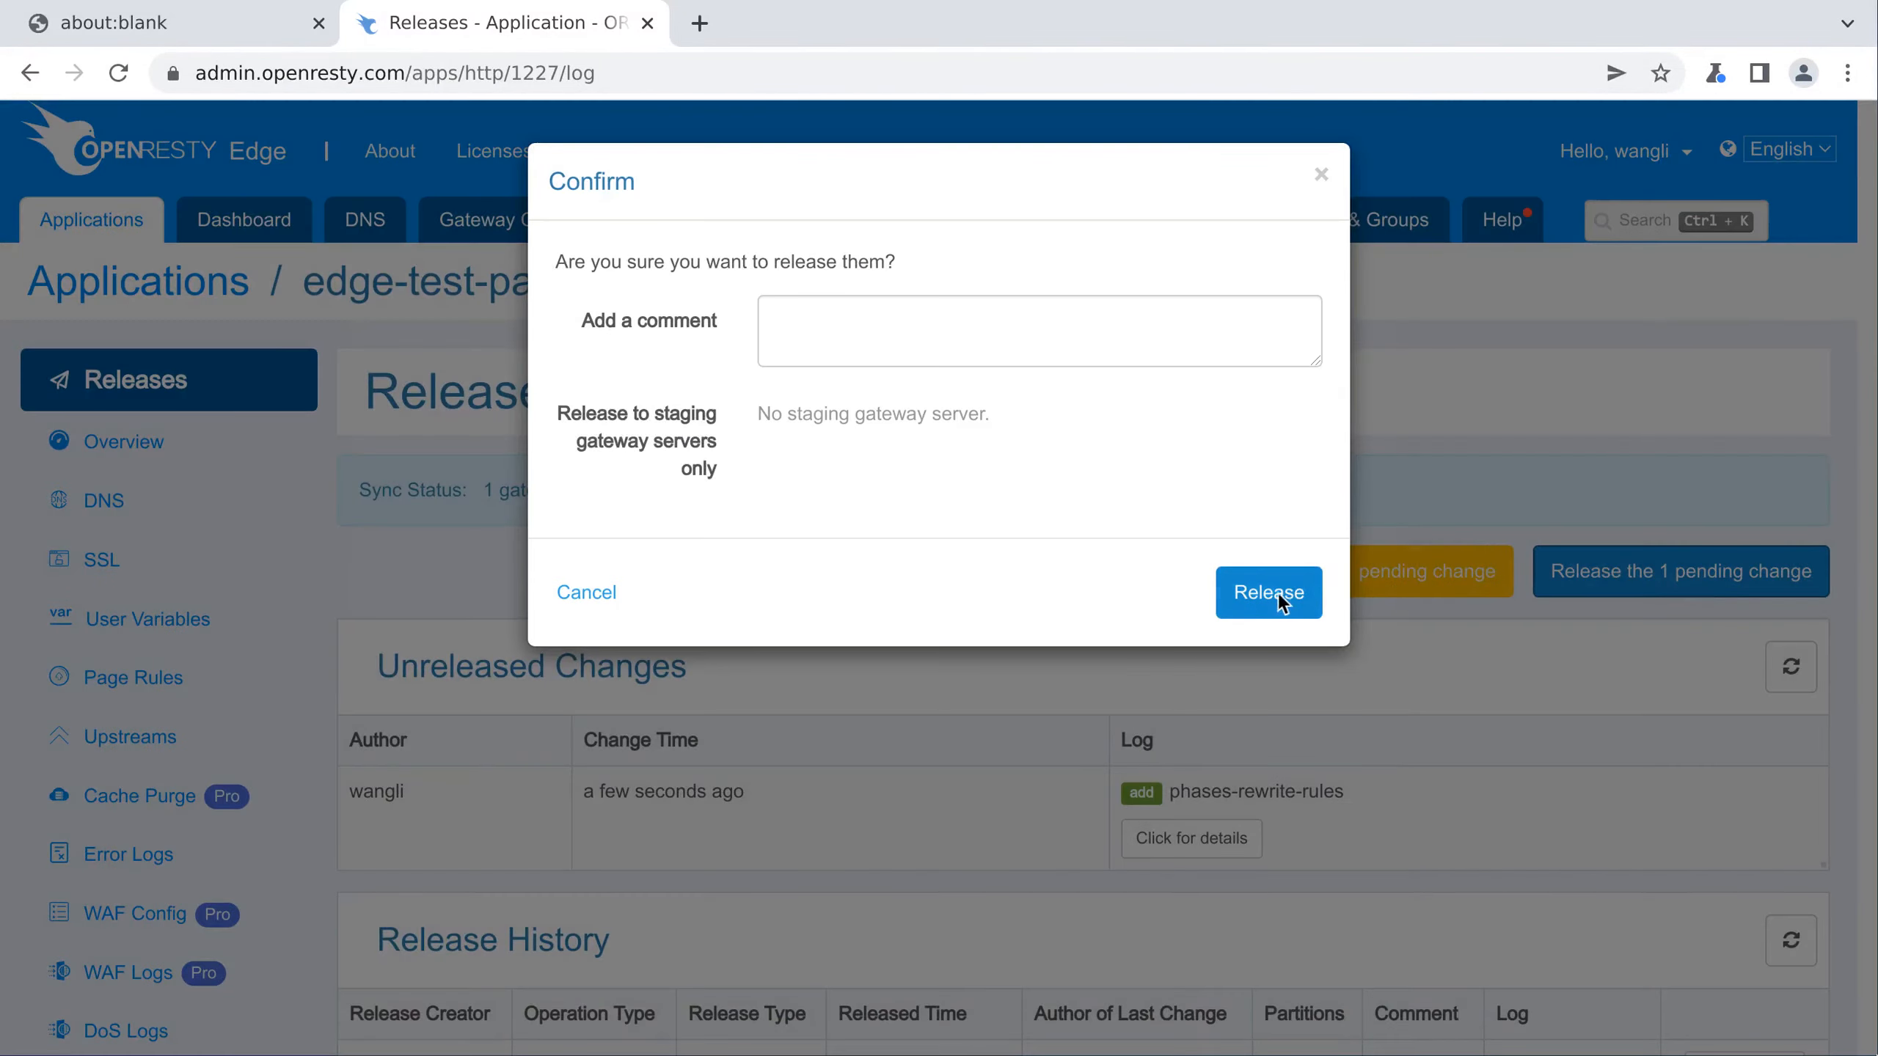
pyautogui.click(1271, 592)
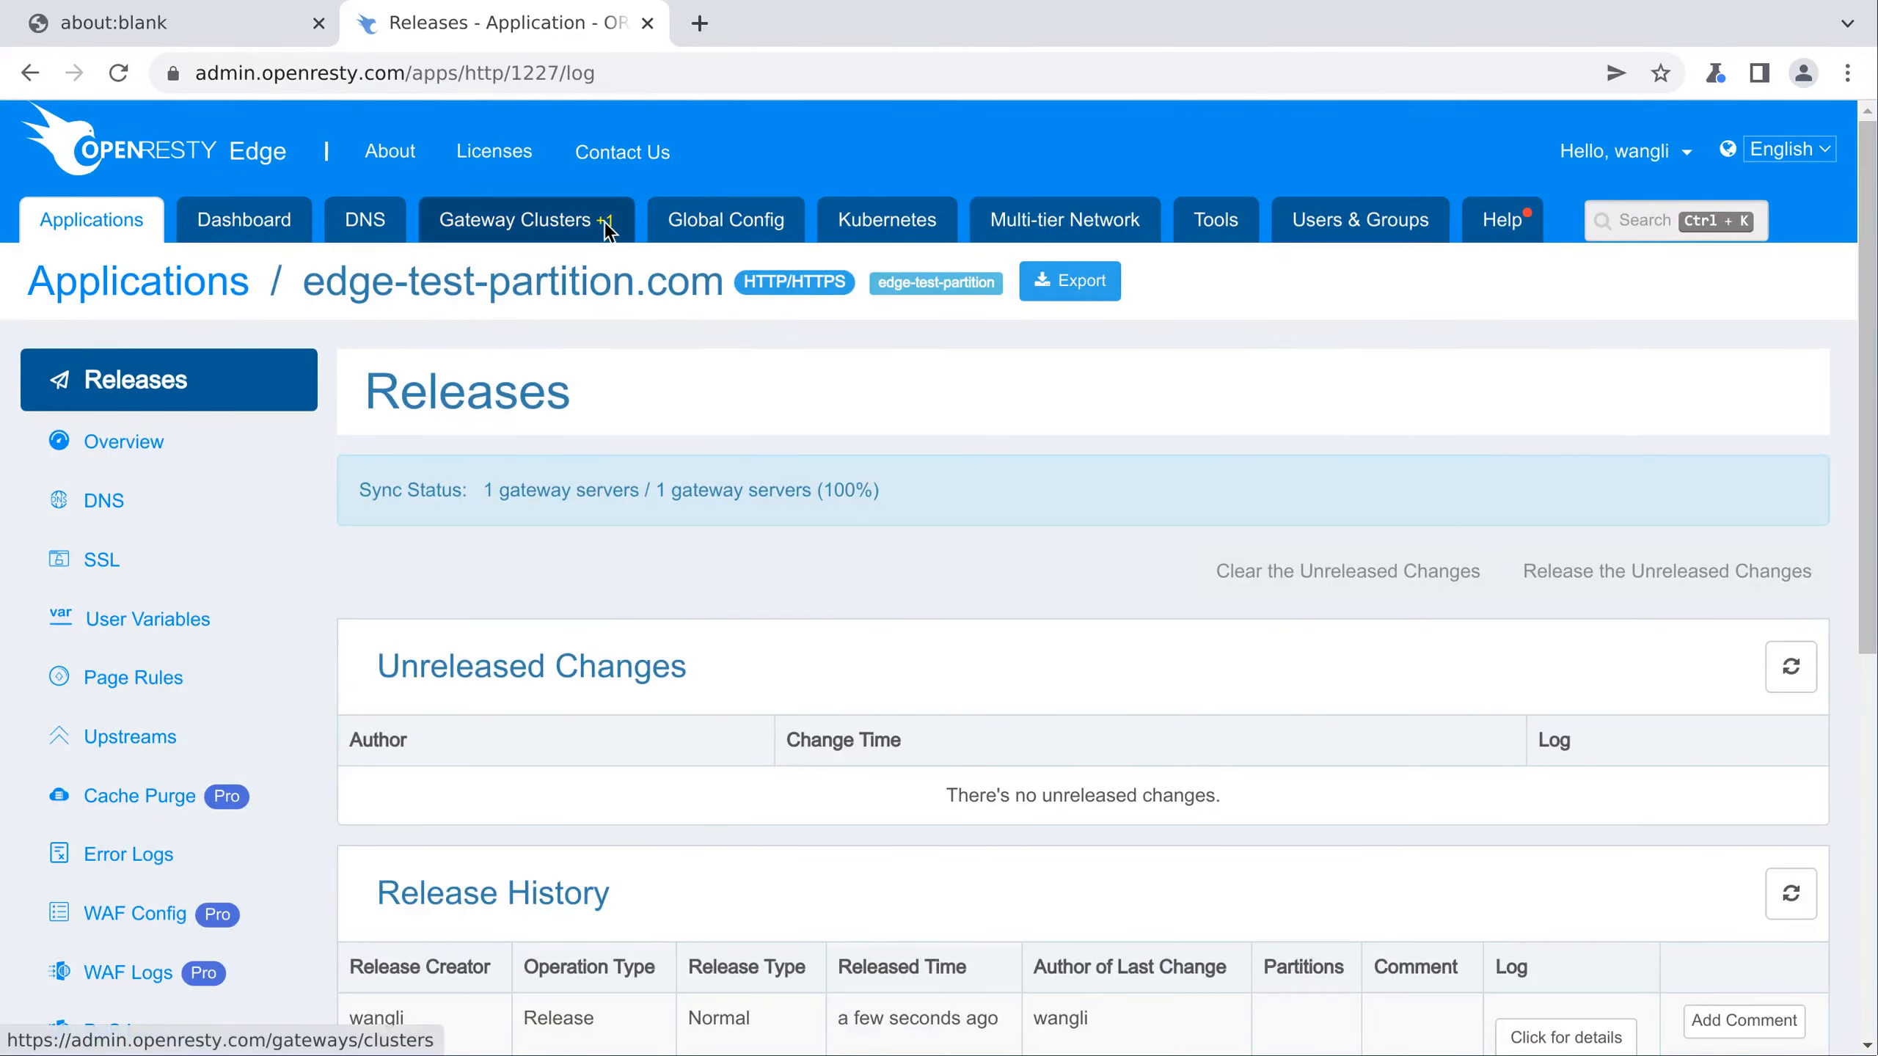
# Look up the server entry of edge-test-cluster in the list of gateway clusters
pyautogui.click(528, 217)
pyautogui.scroll(-10, 530, 223)
pyautogui.scroll(-5, 531, 225)
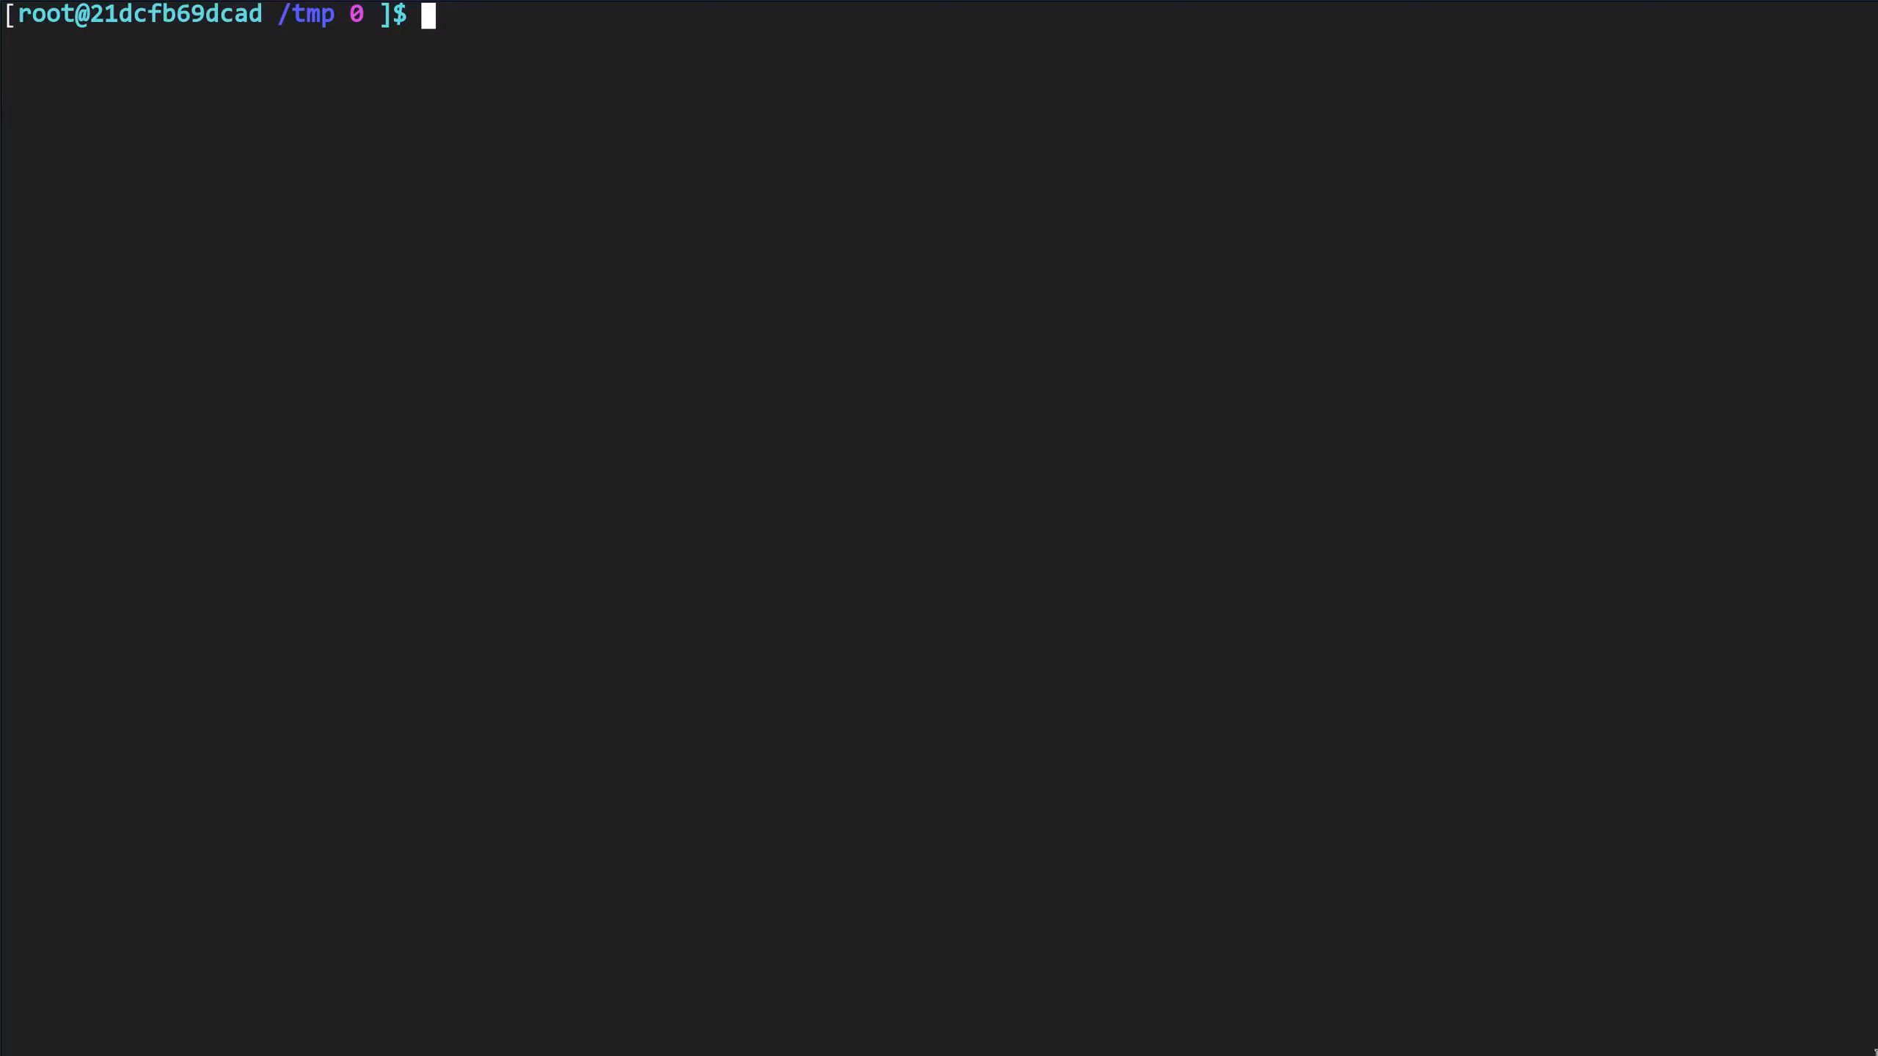
pyautogui.write('curl ')
pyautogui.write('"http://13.229.144.67" -H')
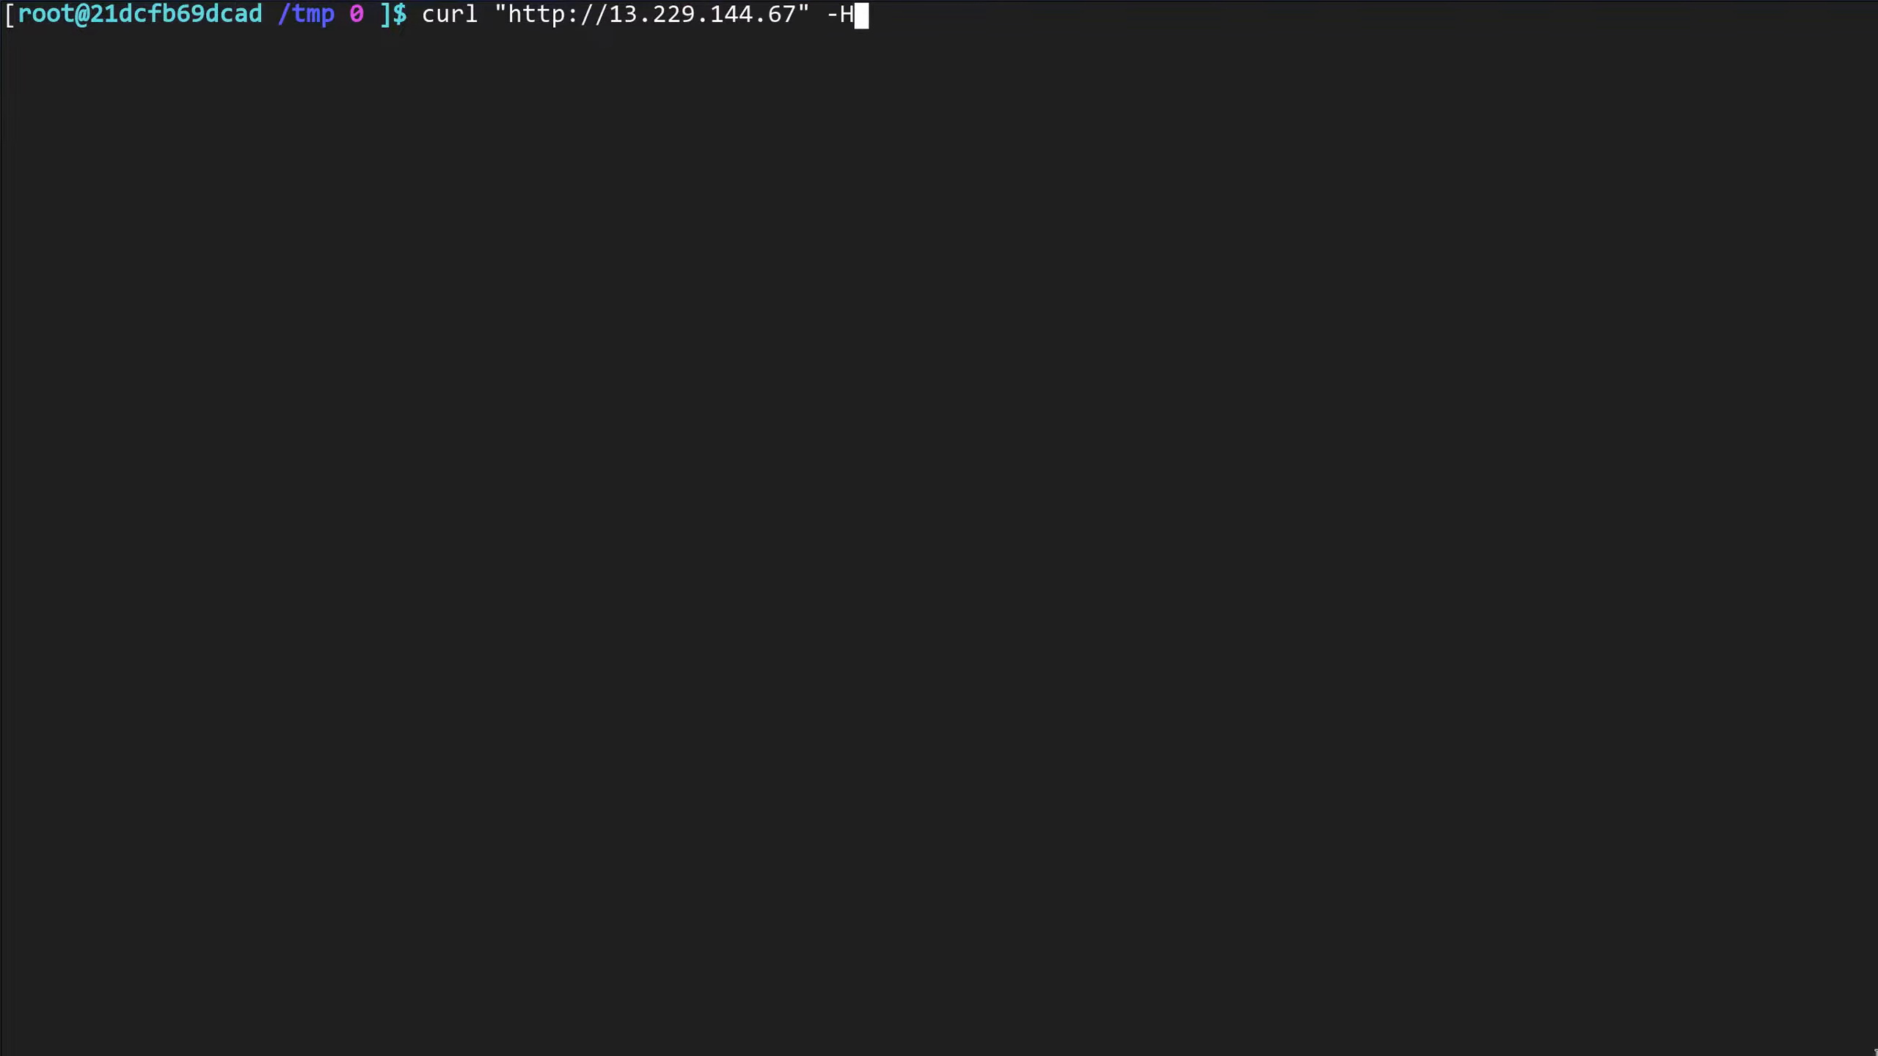
pyautogui.write(' "Host: edge-test-partition.com')
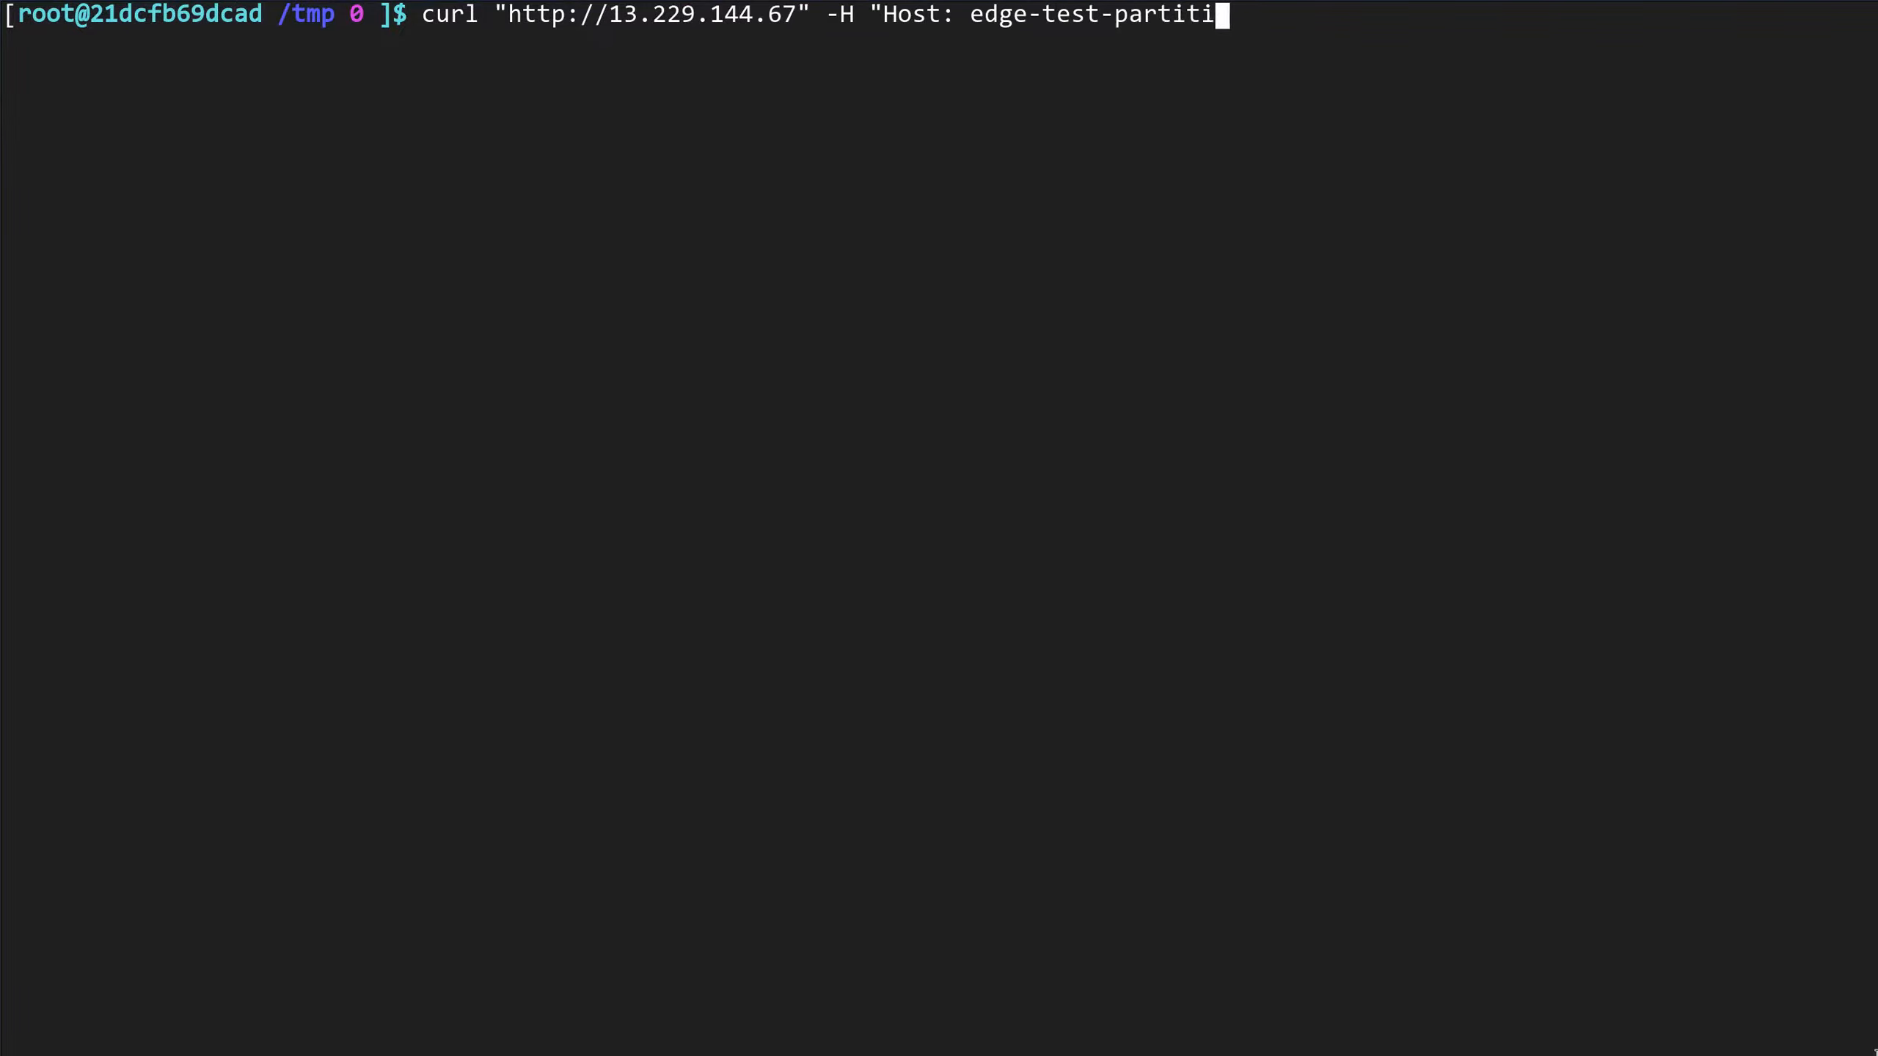
pyautogui.write('"')
pyautogui.press('Return')
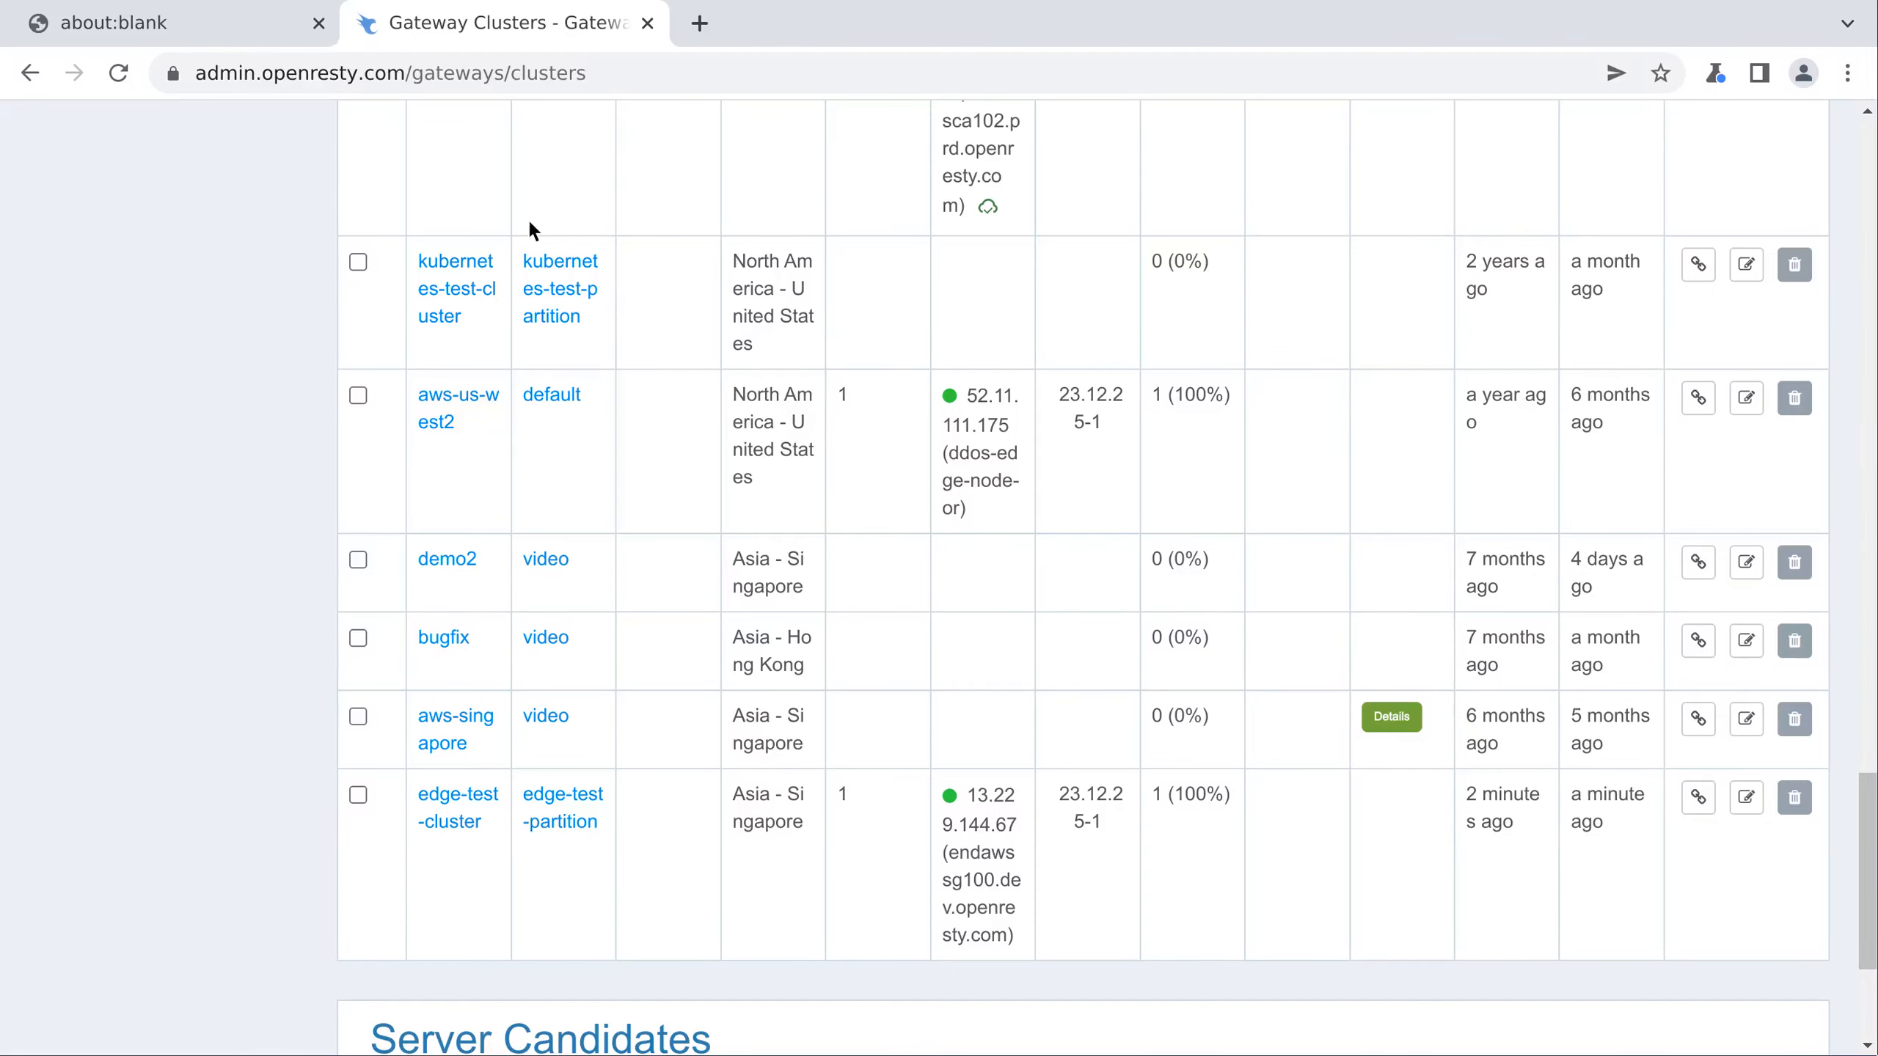
pyautogui.scroll(15, 528, 217)
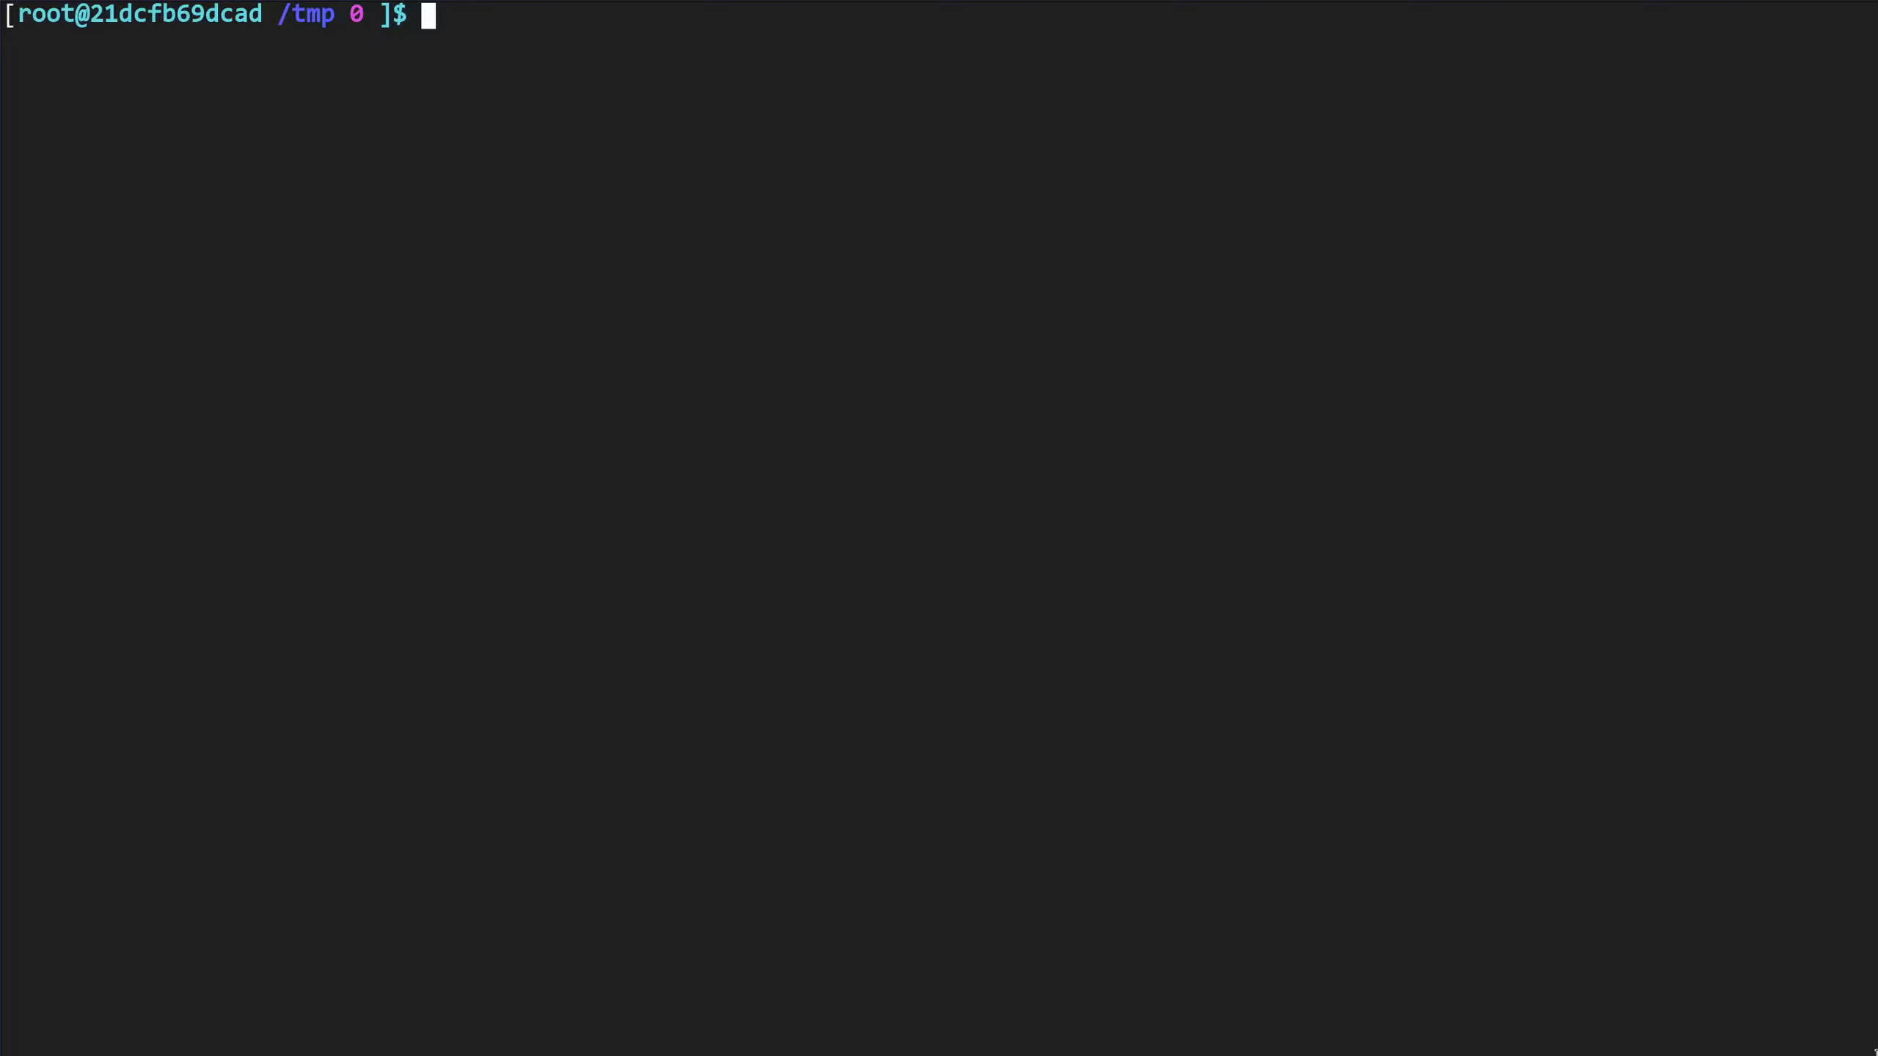
pyautogui.write('curl "http://3.131.85.84" -H "Host: edge-test-partition')
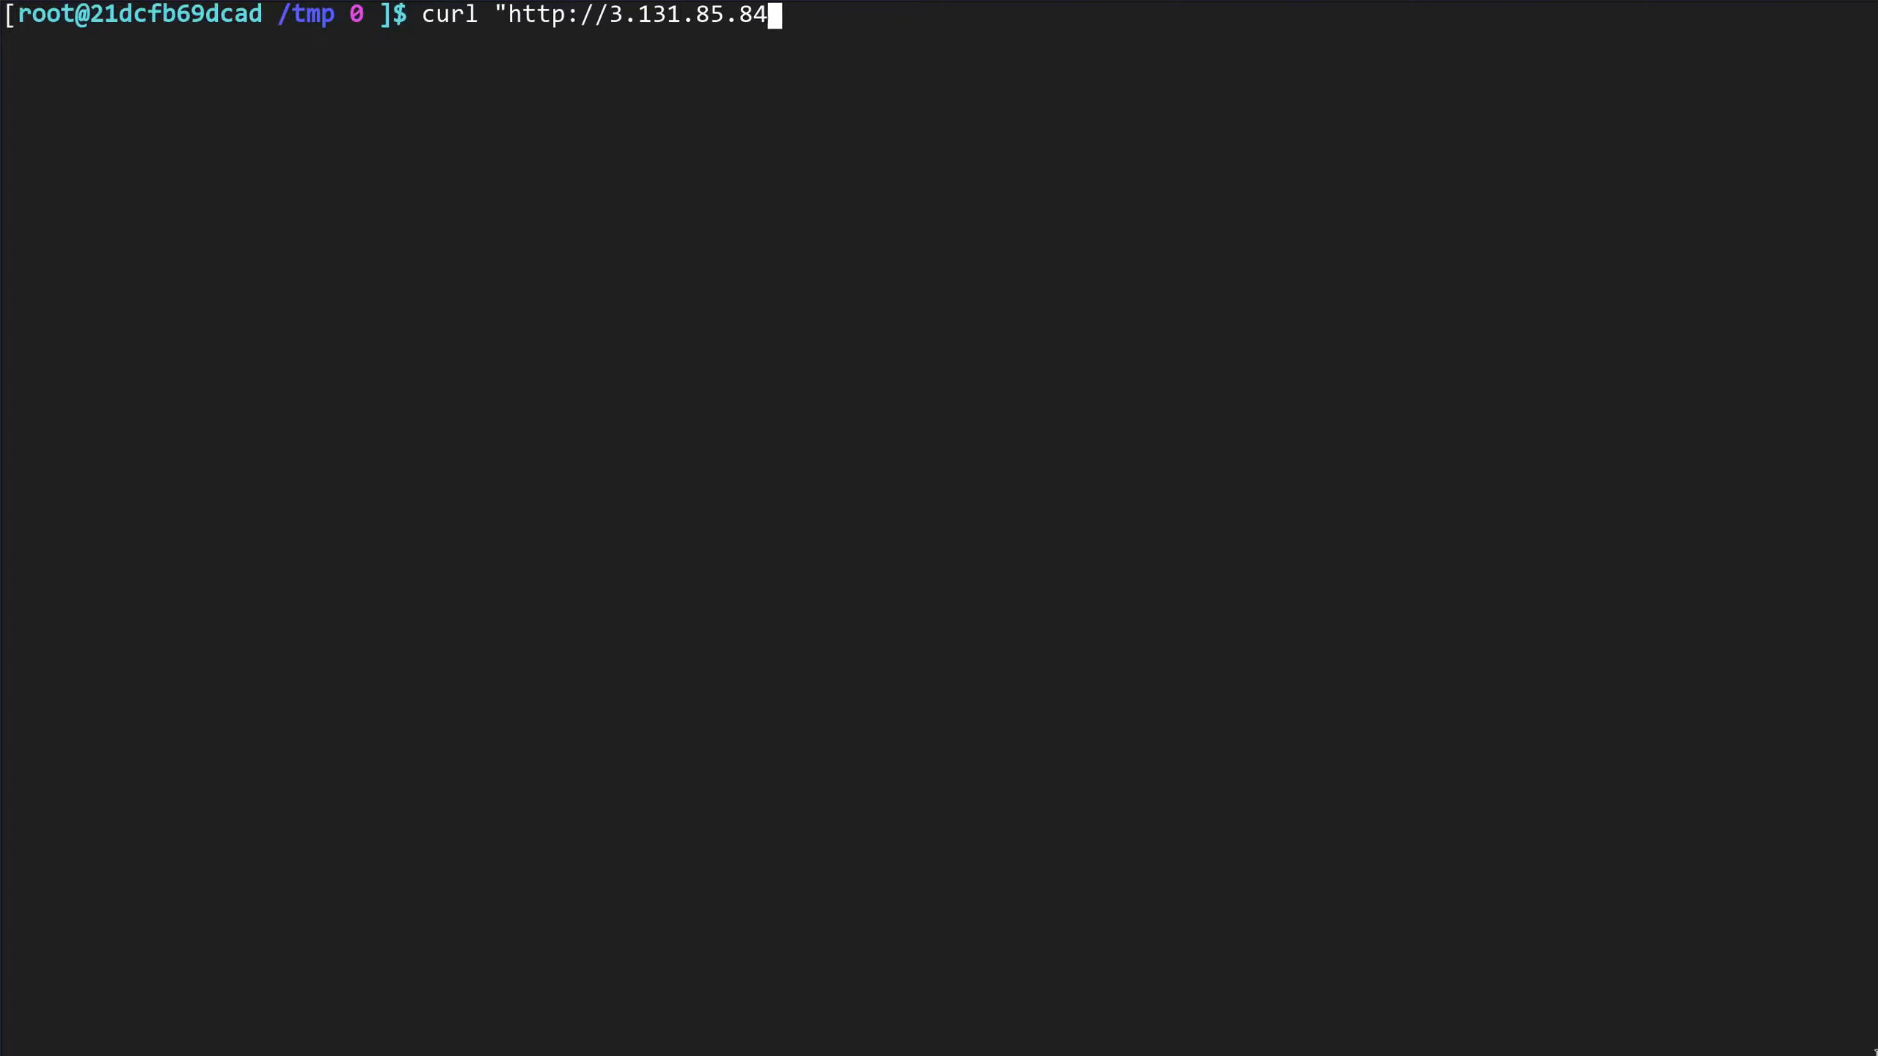
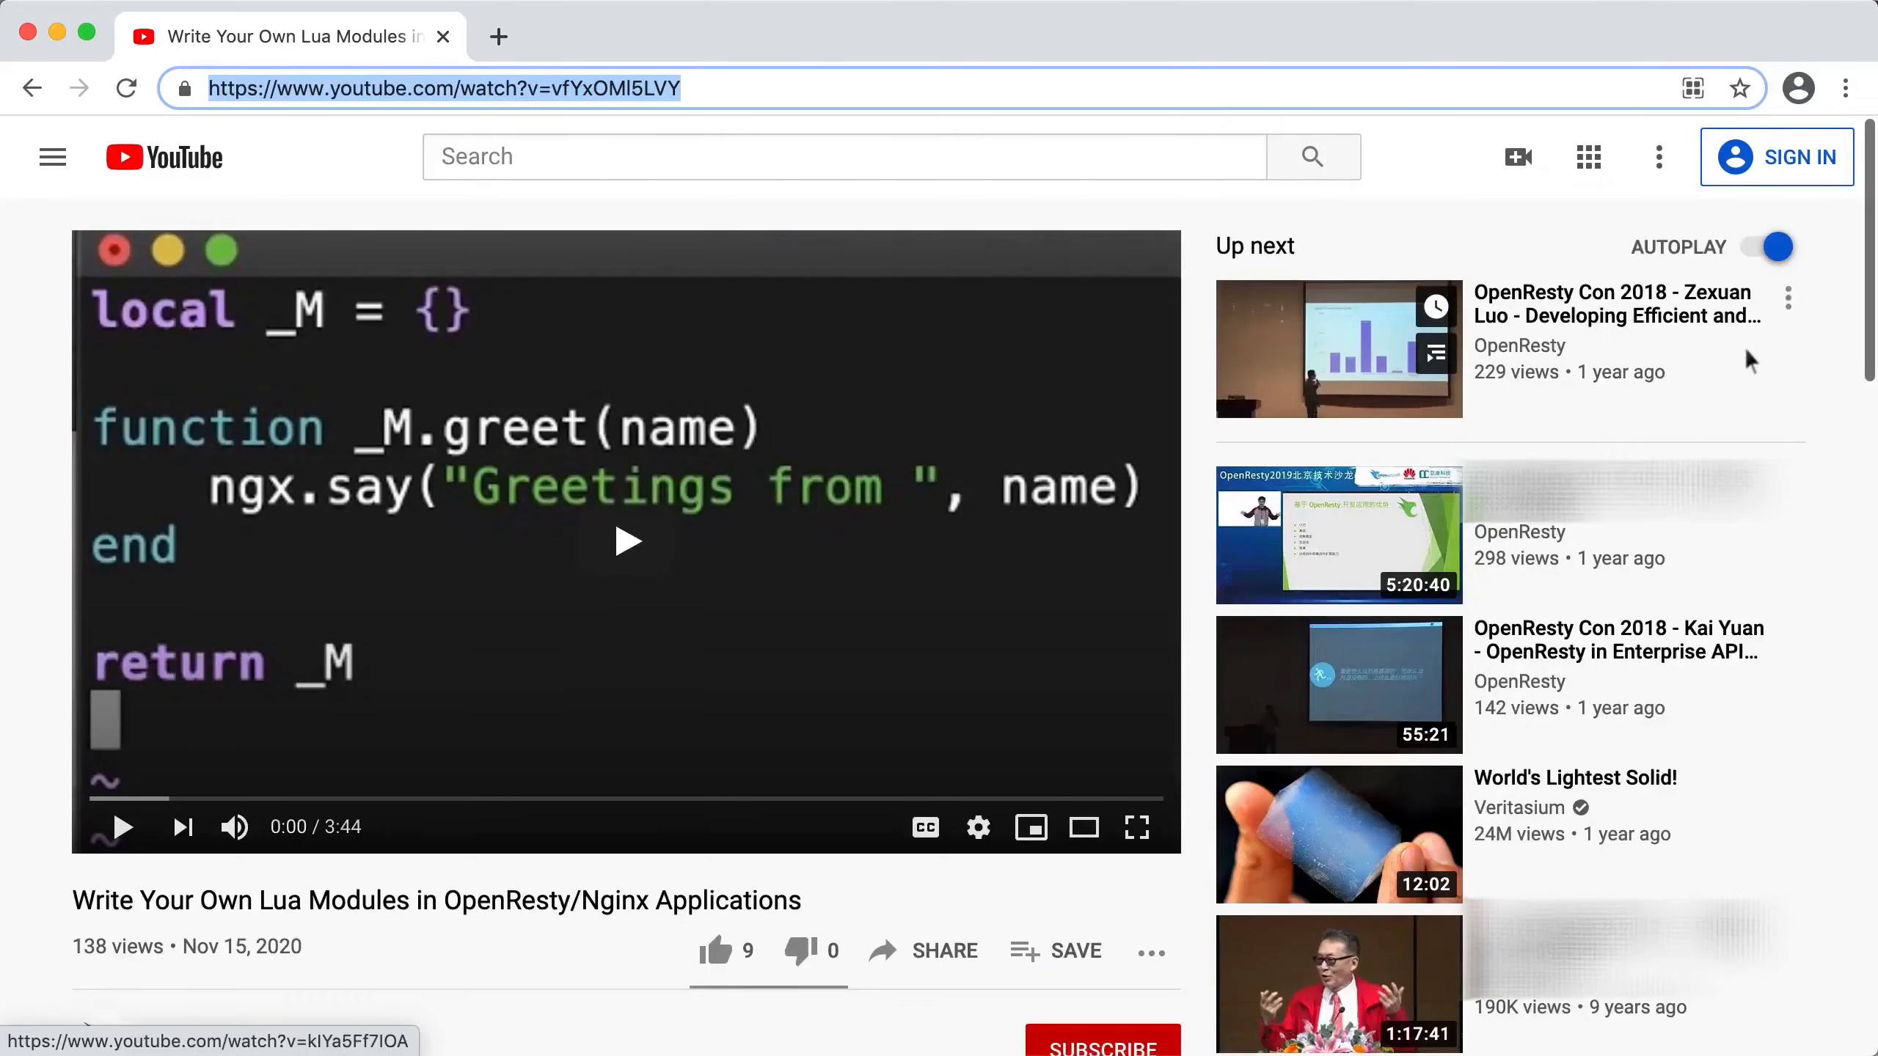
# On YouTube, subscribe to the OpenResty channel from its Lua modules tutorial page
pyautogui.scroll(-8, 1747, 352)
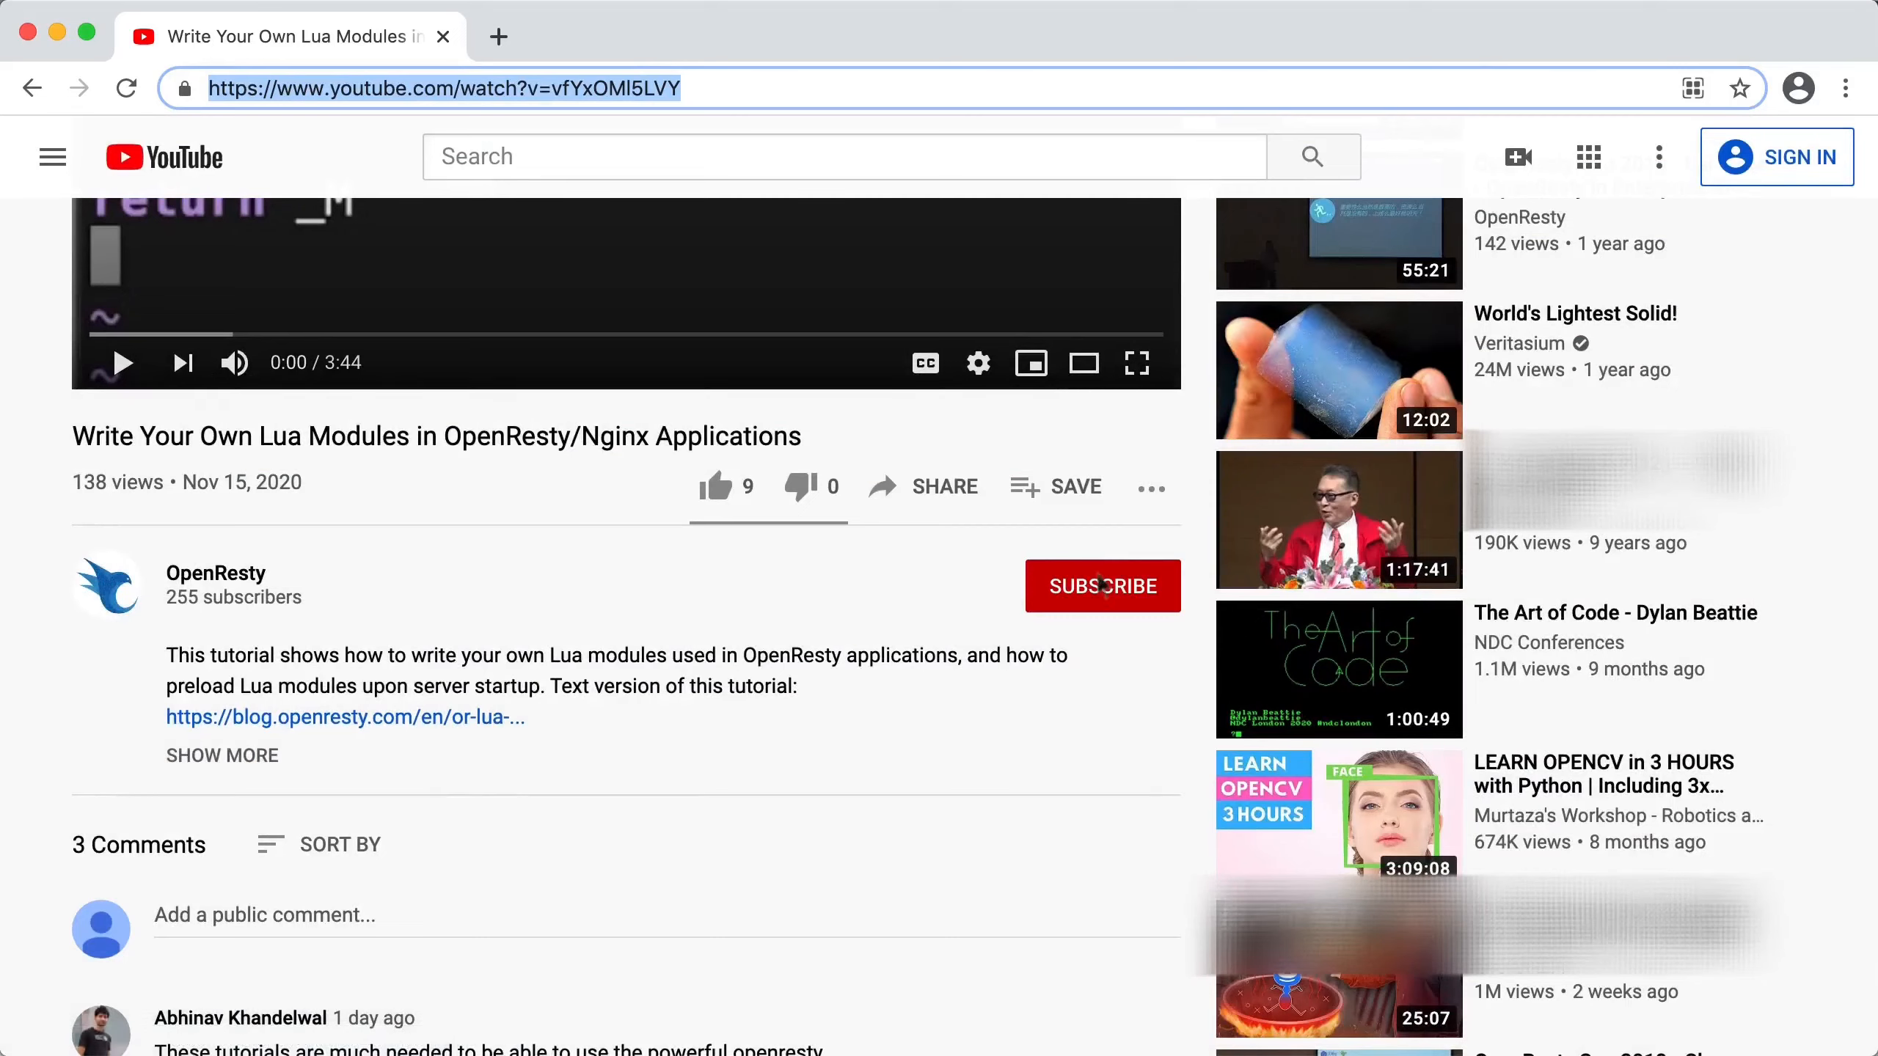
pyautogui.click(1102, 585)
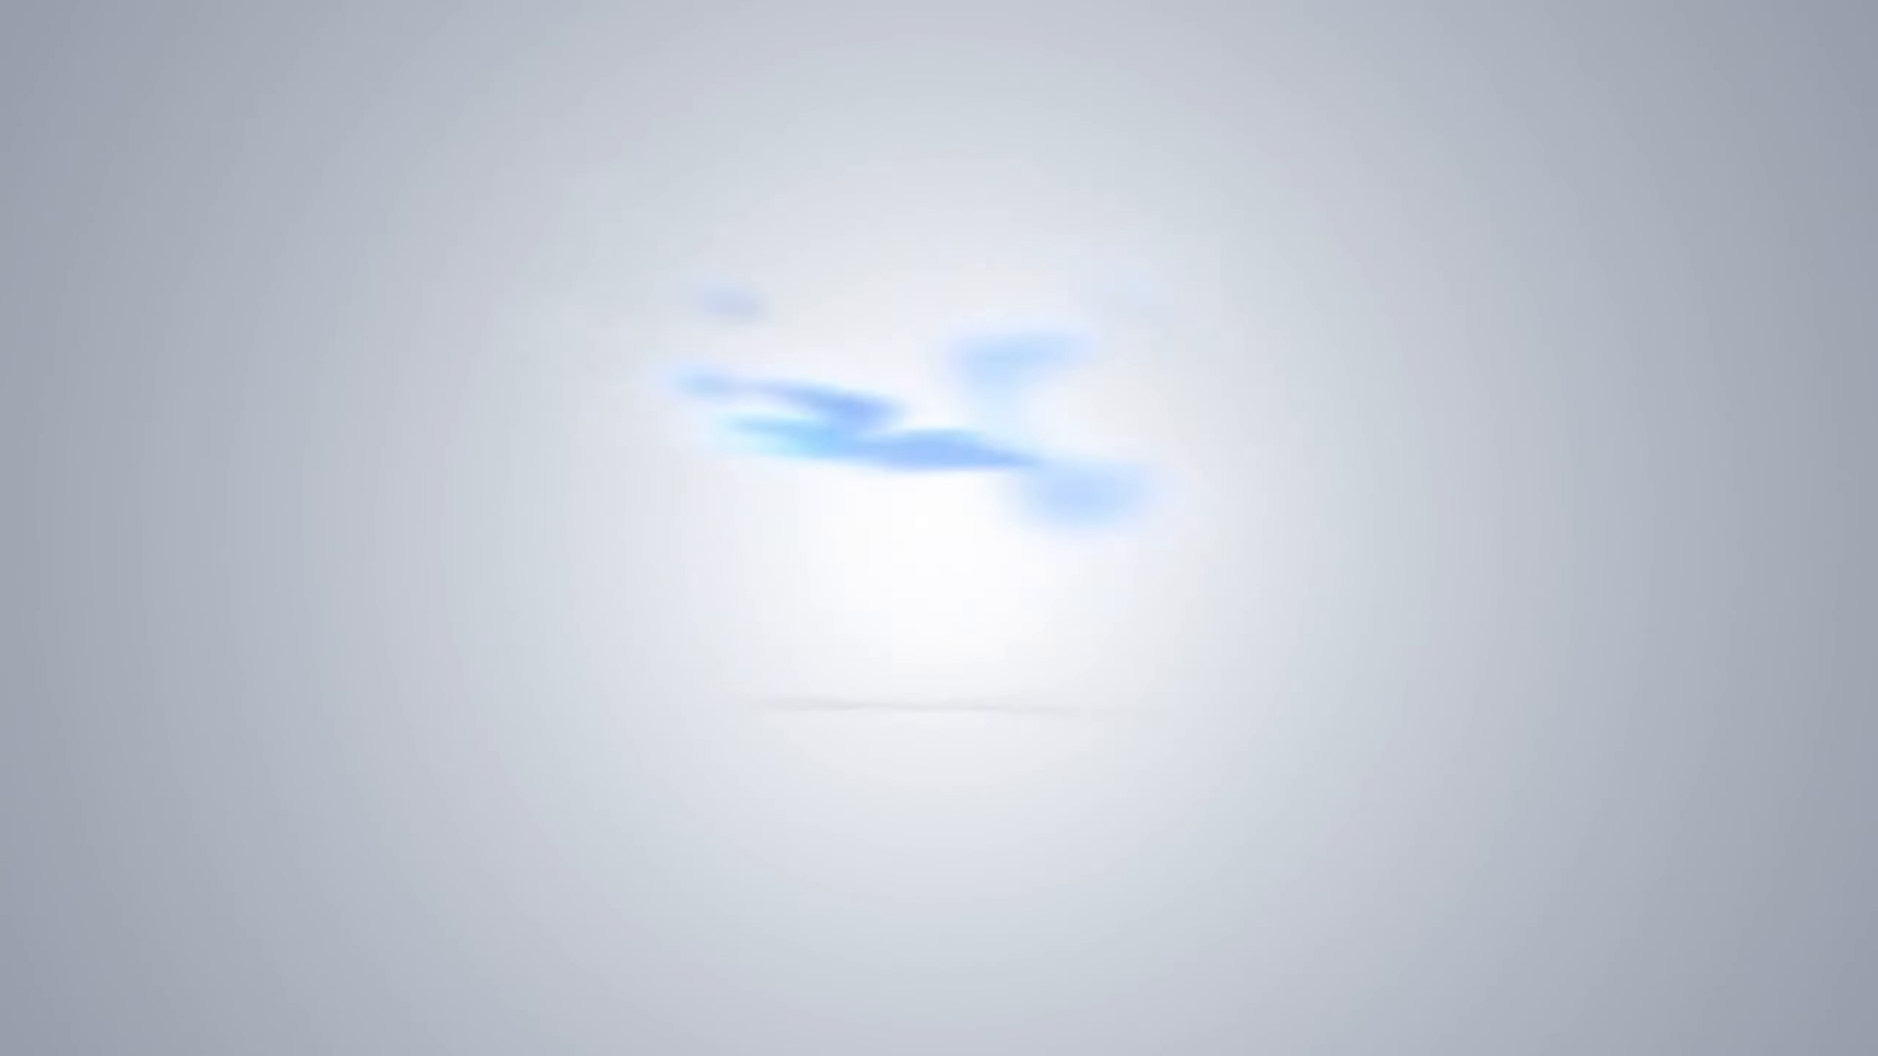